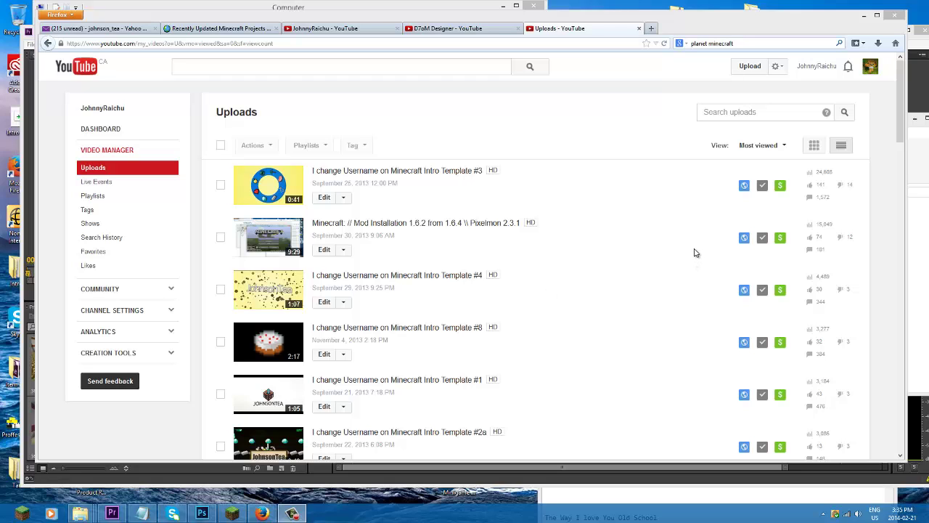
Step: Refresh the uploaded-videos list and open the Minecraft Intro Template #3 video
{"action": "left_click", "coordinate": [663, 42]}
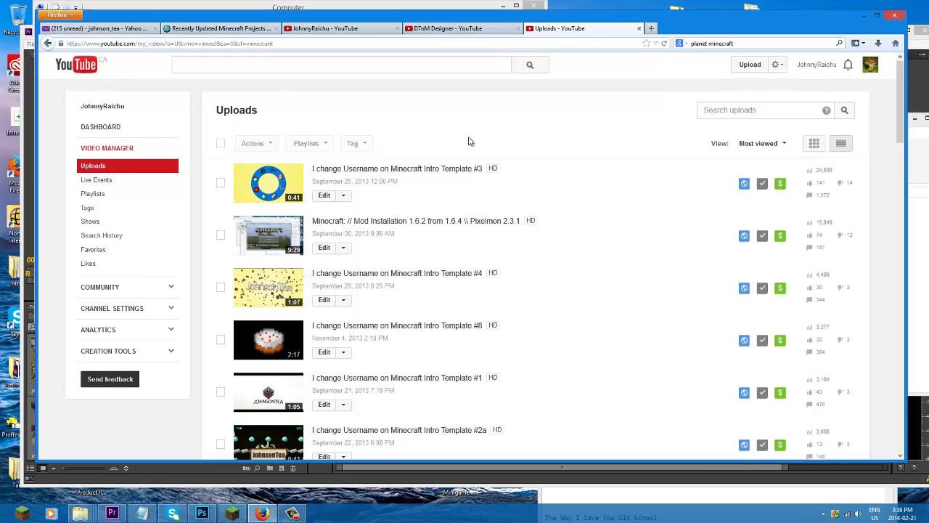
{"action": "scroll", "coordinate": [467, 141], "scroll_direction": "down", "scroll_amount": 2}
{"action": "scroll", "coordinate": [467, 141], "scroll_direction": "up", "scroll_amount": 2}
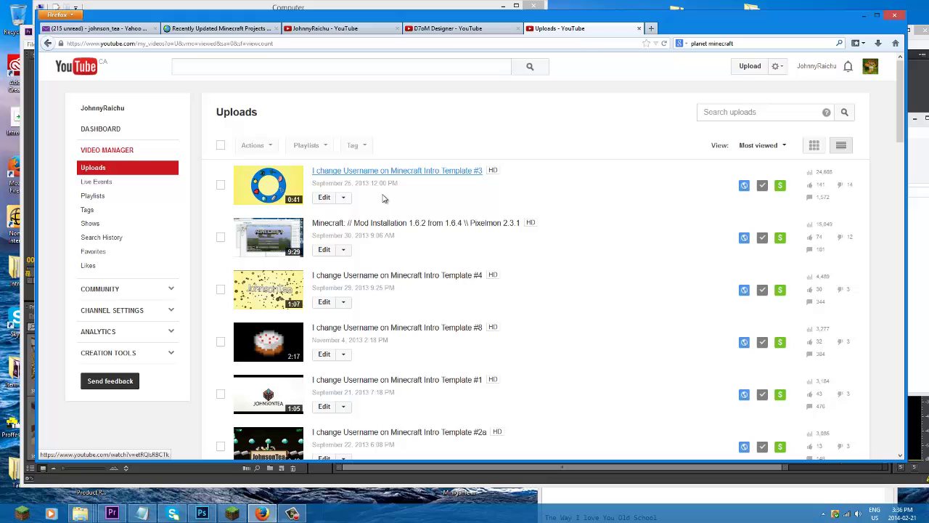
{"action": "left_click", "coordinate": [373, 172]}
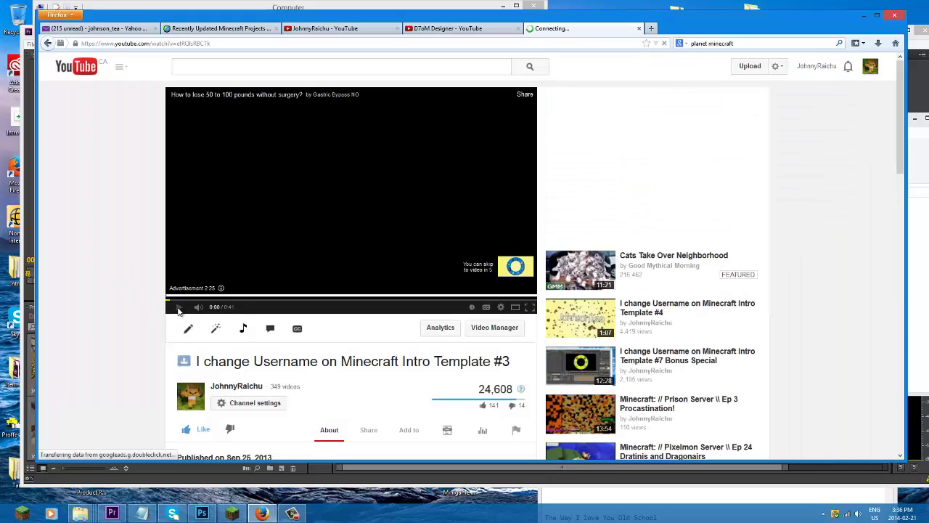
Step: Expand the video's full description and put it into edit mode
{"action": "scroll", "coordinate": [122, 296], "scroll_direction": "down", "scroll_amount": 2}
{"action": "scroll", "coordinate": [122, 296], "scroll_direction": "down", "scroll_amount": 1}
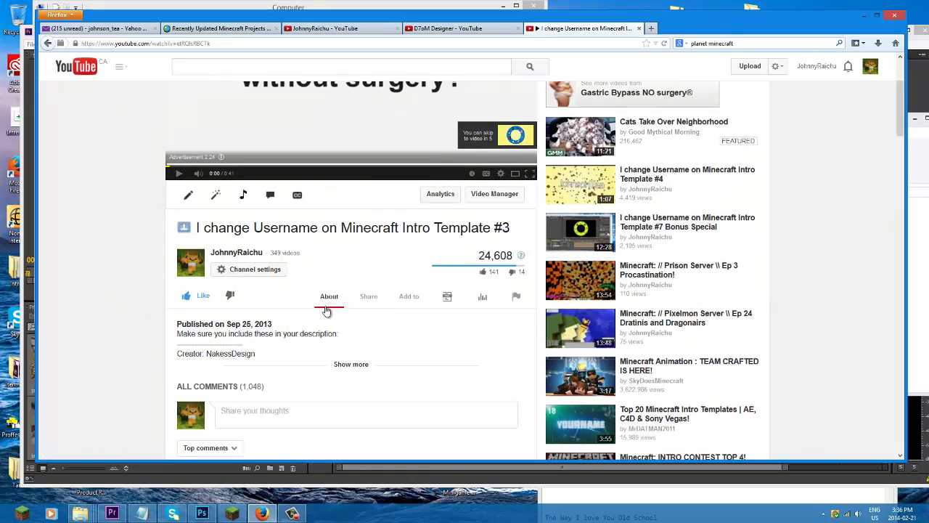
{"action": "scroll", "coordinate": [366, 297], "scroll_direction": "down", "scroll_amount": 2}
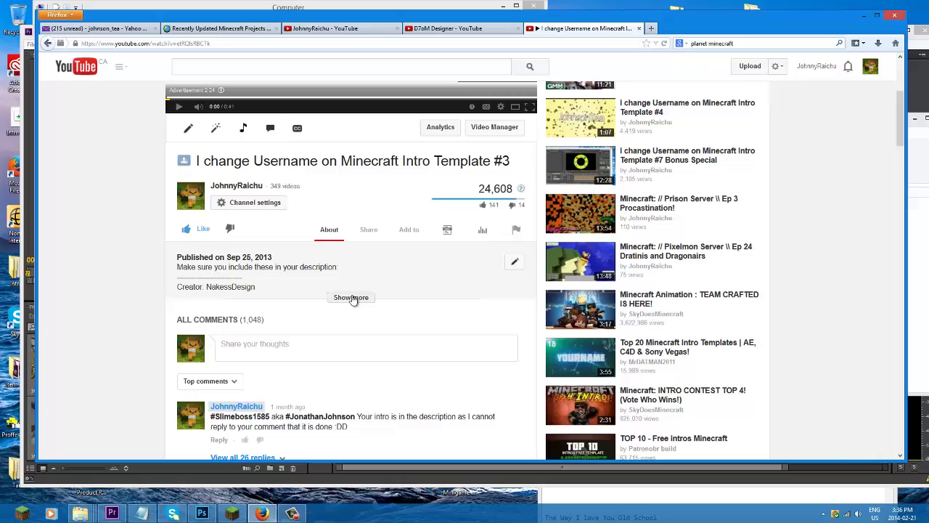
{"action": "left_click", "coordinate": [351, 298]}
{"action": "scroll", "coordinate": [341, 294], "scroll_direction": "down", "scroll_amount": 6}
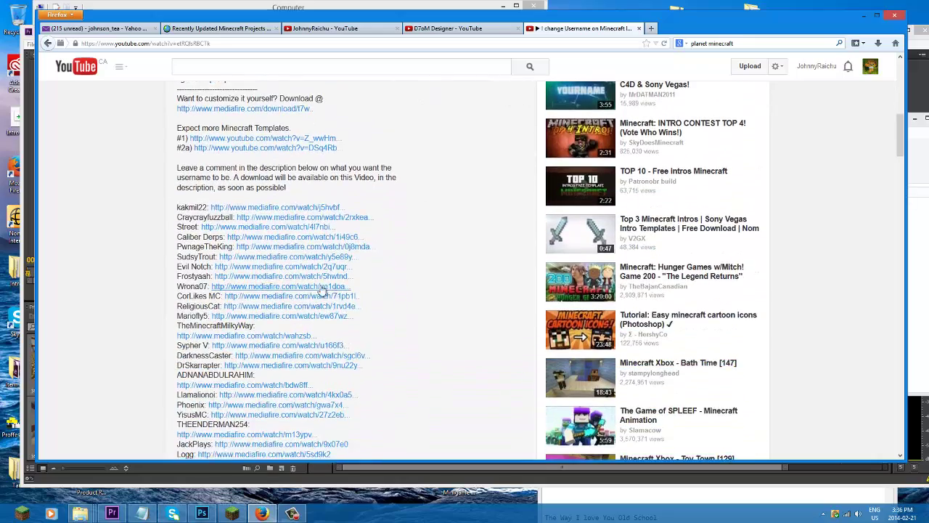
{"action": "scroll", "coordinate": [322, 291], "scroll_direction": "down", "scroll_amount": 10}
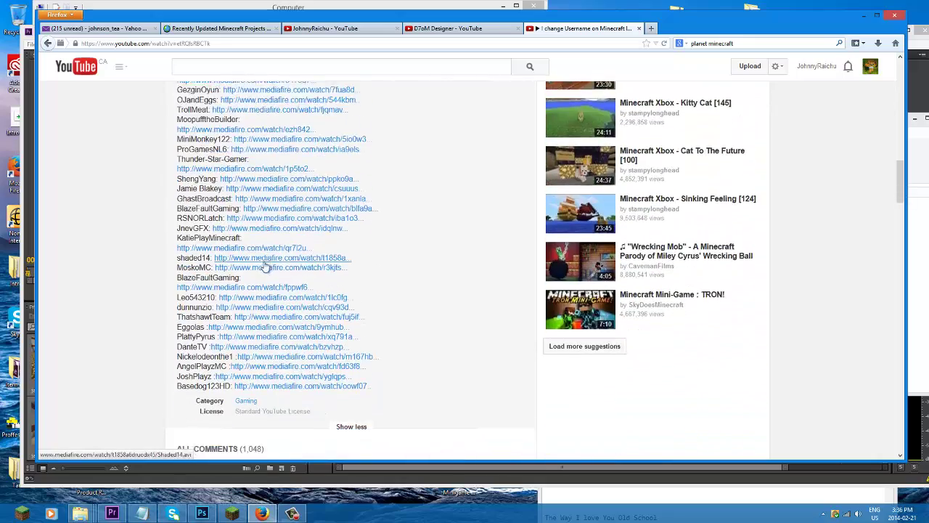
{"action": "scroll", "coordinate": [261, 273], "scroll_direction": "down", "scroll_amount": 4}
{"action": "scroll", "coordinate": [249, 280], "scroll_direction": "up", "scroll_amount": 2}
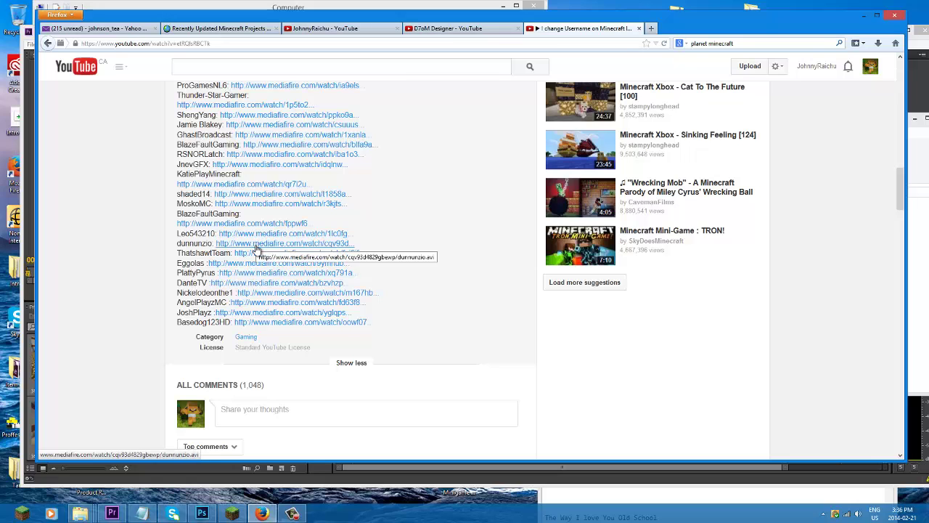
{"action": "left_click", "coordinate": [250, 319]}
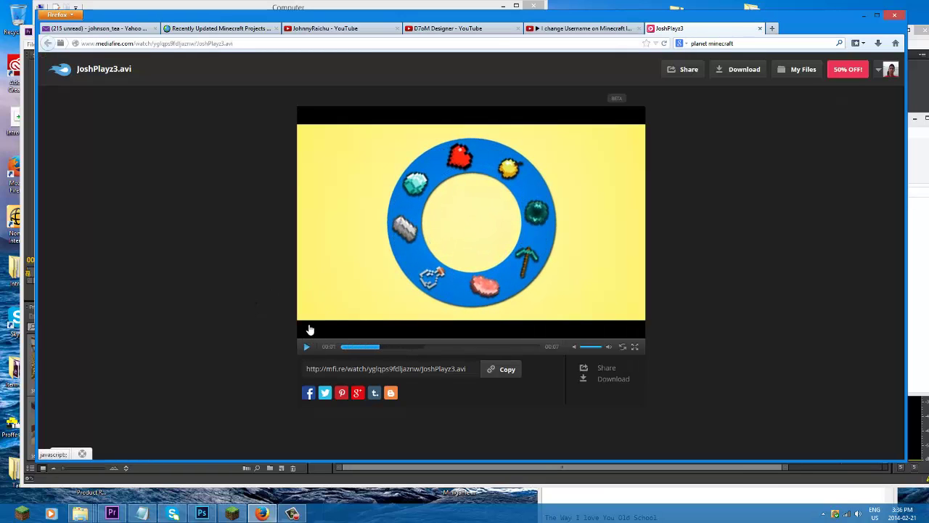
Step: Select the download-link reply text and save the edited description
{"action": "left_click", "coordinate": [581, 29]}
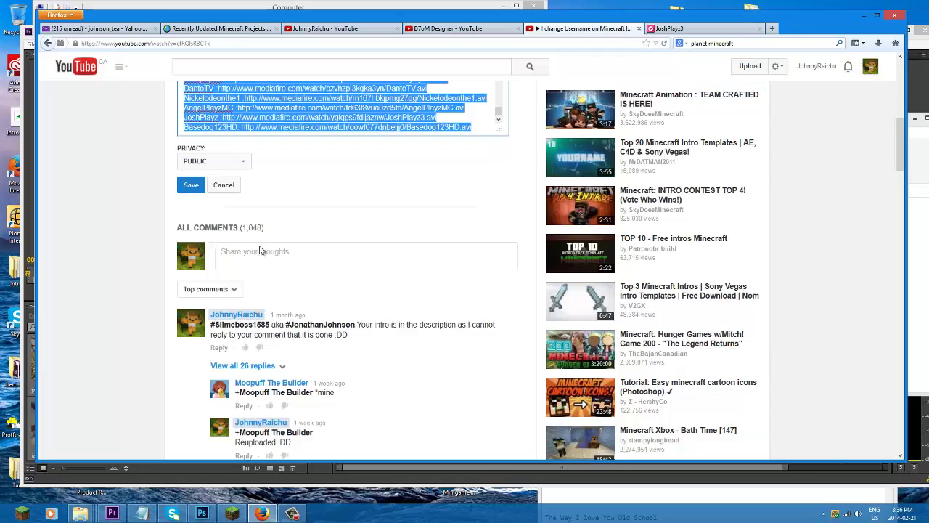
{"action": "scroll", "coordinate": [260, 249], "scroll_direction": "down", "scroll_amount": 6}
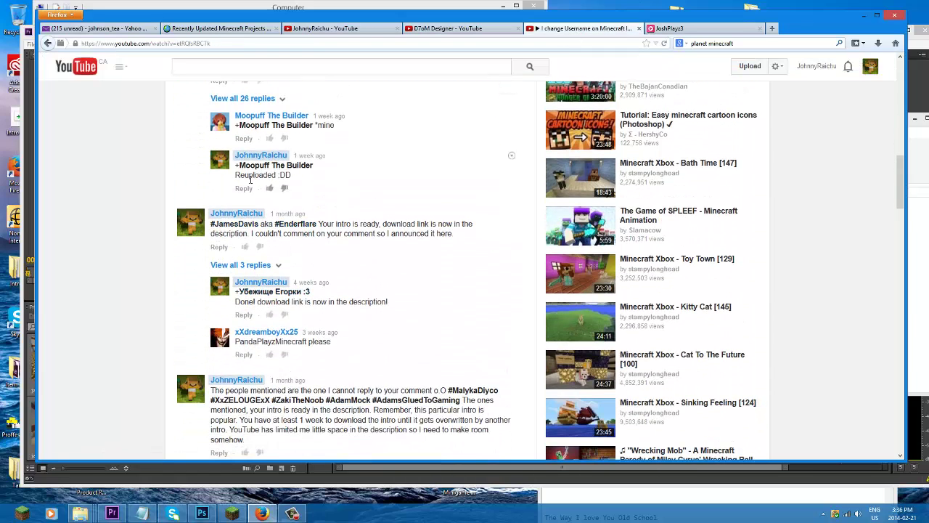
{"action": "left_click_drag", "start_coordinate": [238, 302], "coordinate": [389, 302]}
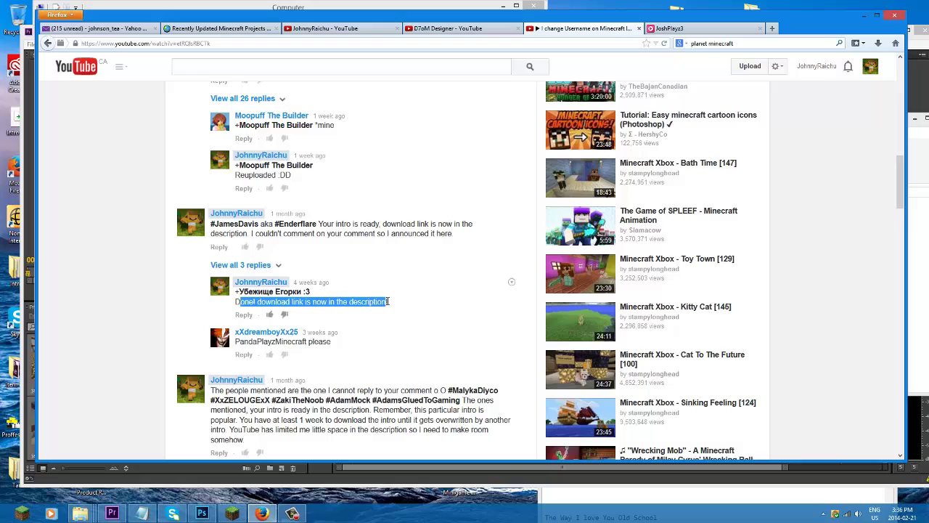
{"action": "scroll", "coordinate": [388, 305], "scroll_direction": "up", "scroll_amount": 8}
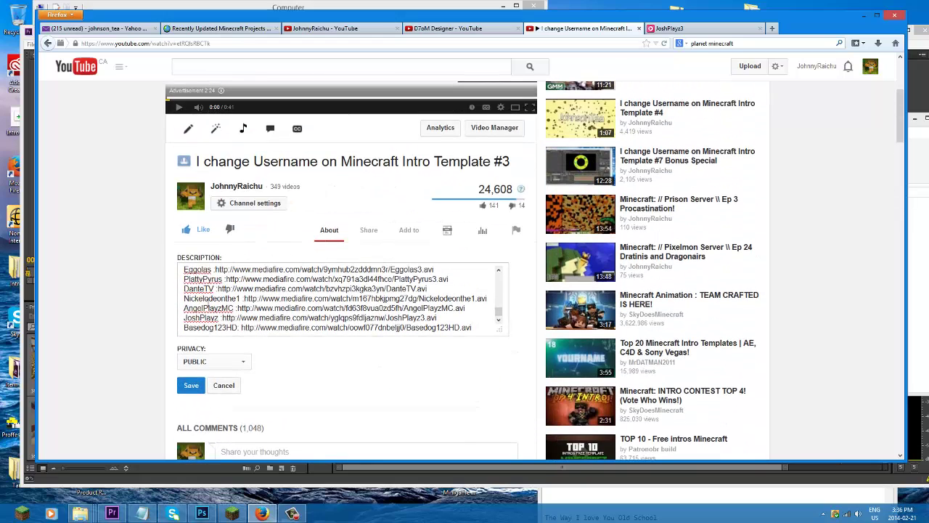
{"action": "left_click", "coordinate": [191, 384]}
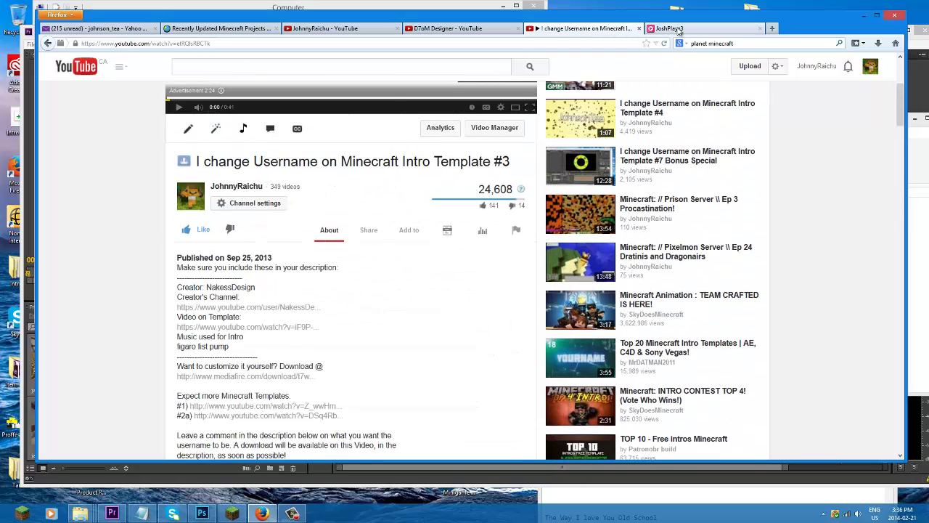
Step: Download JoshPlayz3.avi from its MediaFire page and save the file to disk
{"action": "left_click", "coordinate": [671, 29]}
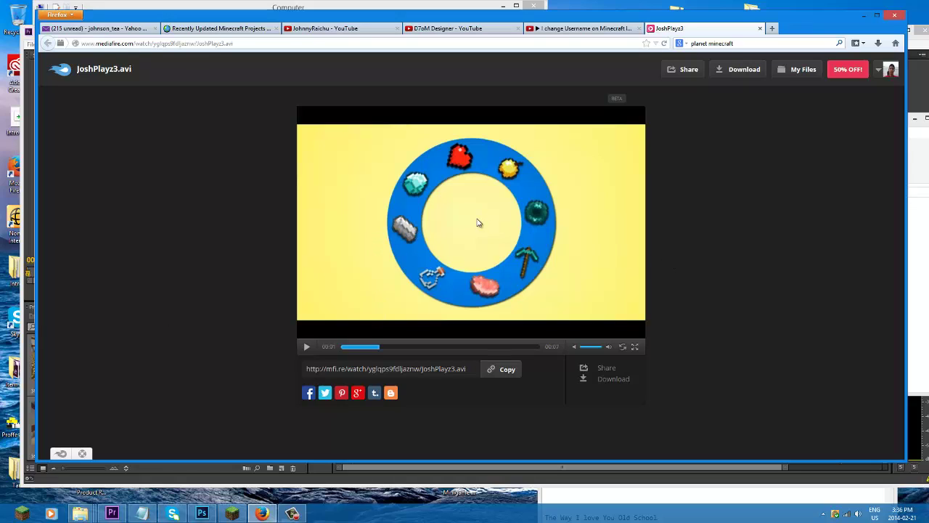
{"action": "left_click", "coordinate": [740, 74]}
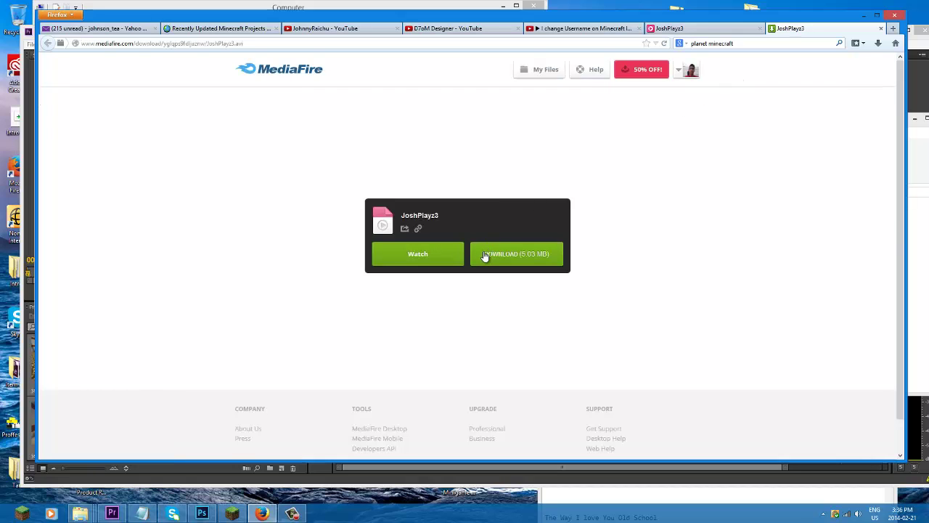
{"action": "left_click", "coordinate": [488, 254]}
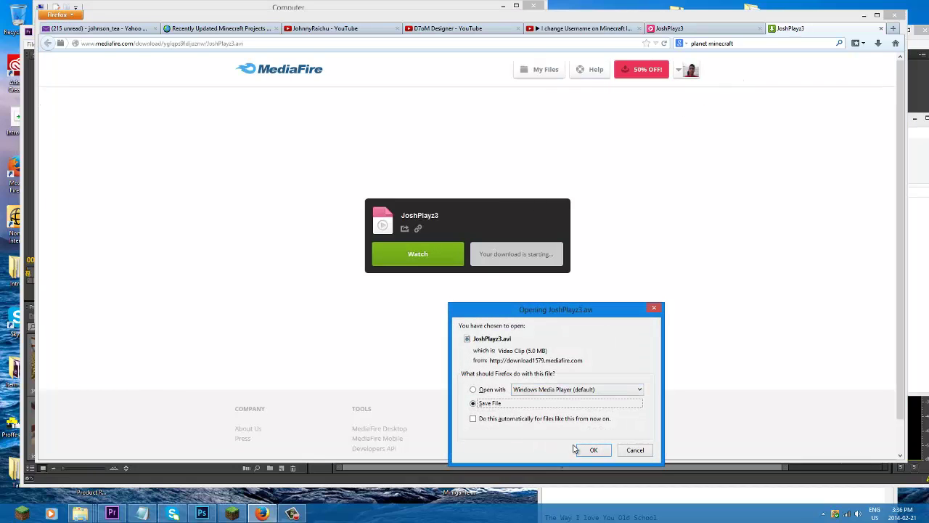
{"action": "left_click", "coordinate": [593, 449]}
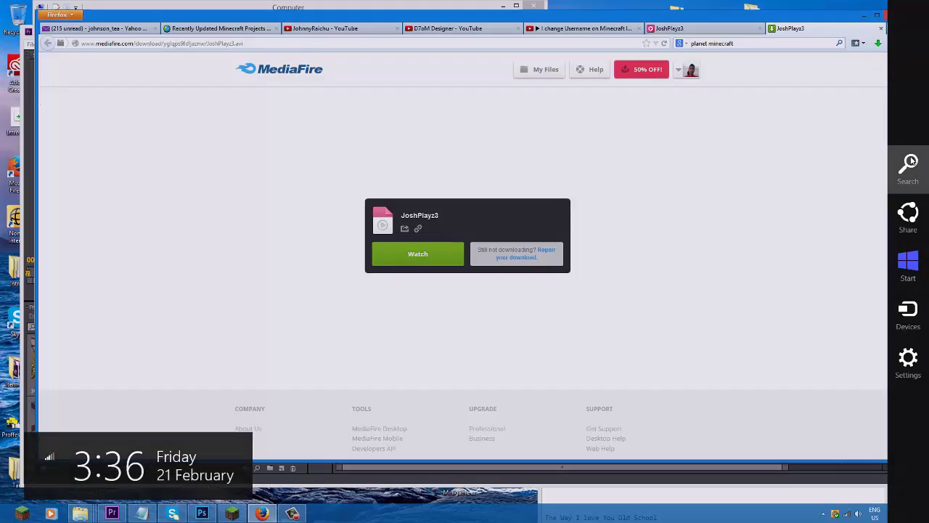
Step: Search the Start screen apps for 'Movie' and launch Movie Maker
{"action": "left_click", "coordinate": [908, 166]}
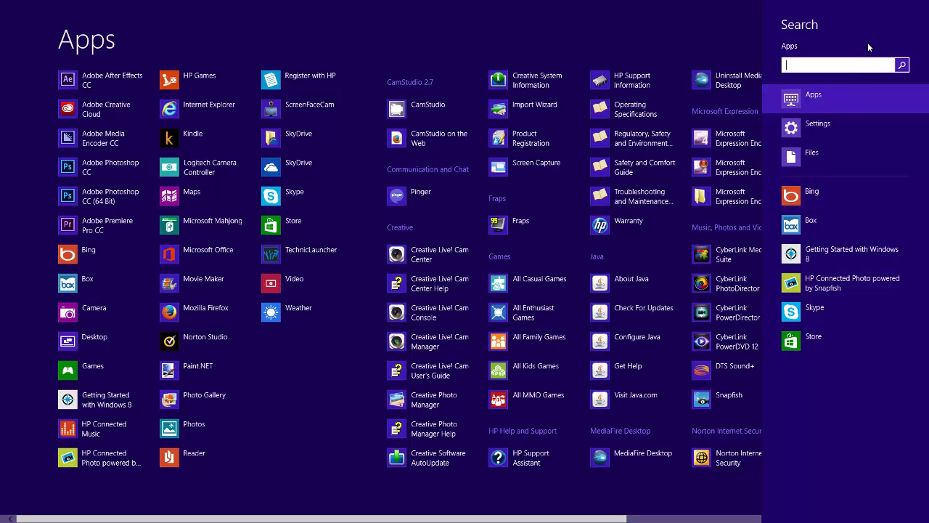
{"action": "type", "text": "Movi"}
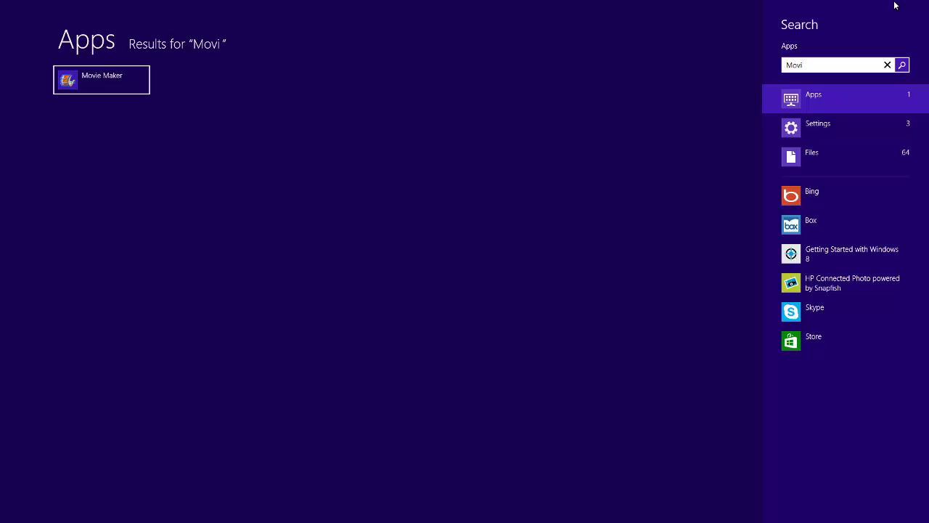
{"action": "type", "text": "e"}
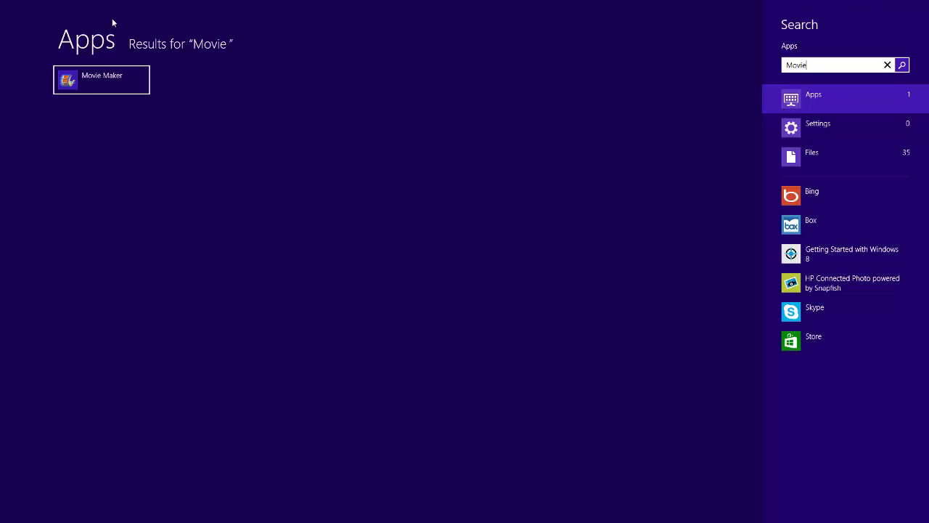
{"action": "left_click", "coordinate": [80, 83]}
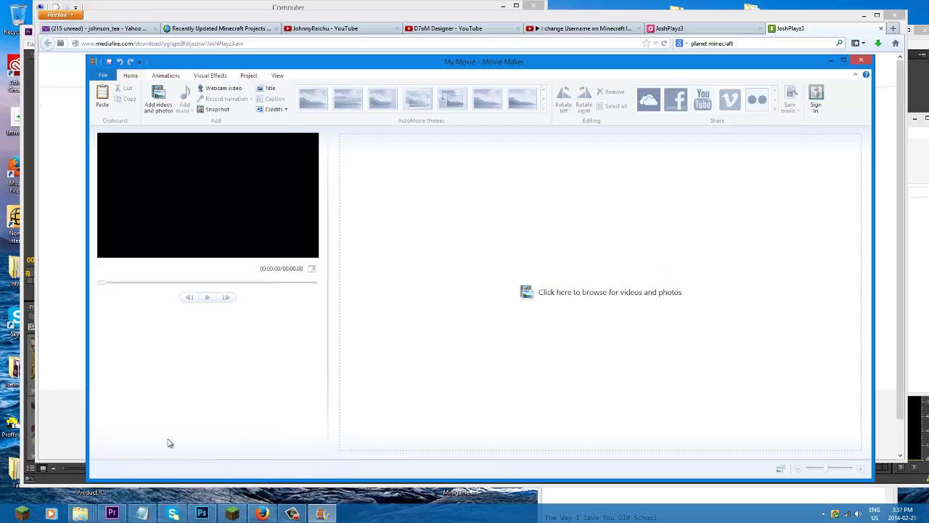
Step: Open the Downloads folder holding JoshPlayz3.avi from Firefox's downloads list
{"action": "left_click", "coordinate": [830, 41]}
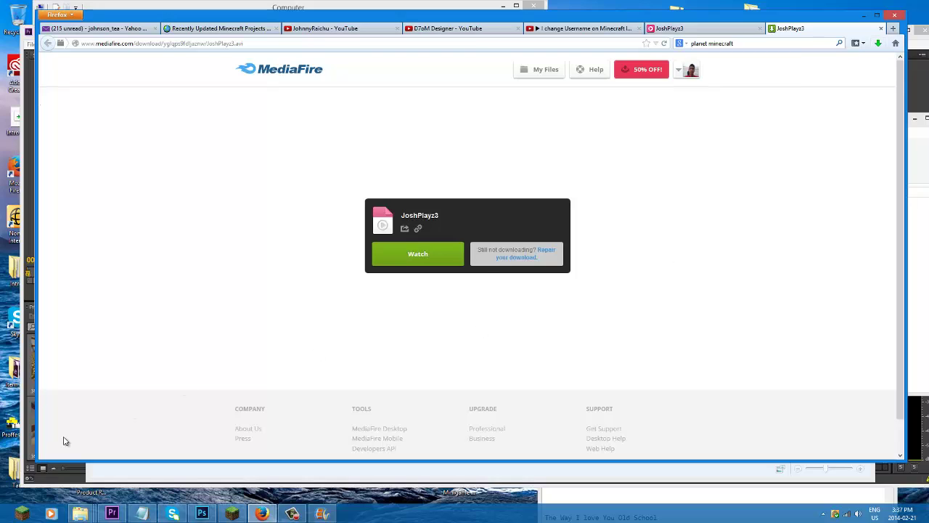
{"action": "left_click", "coordinate": [878, 43]}
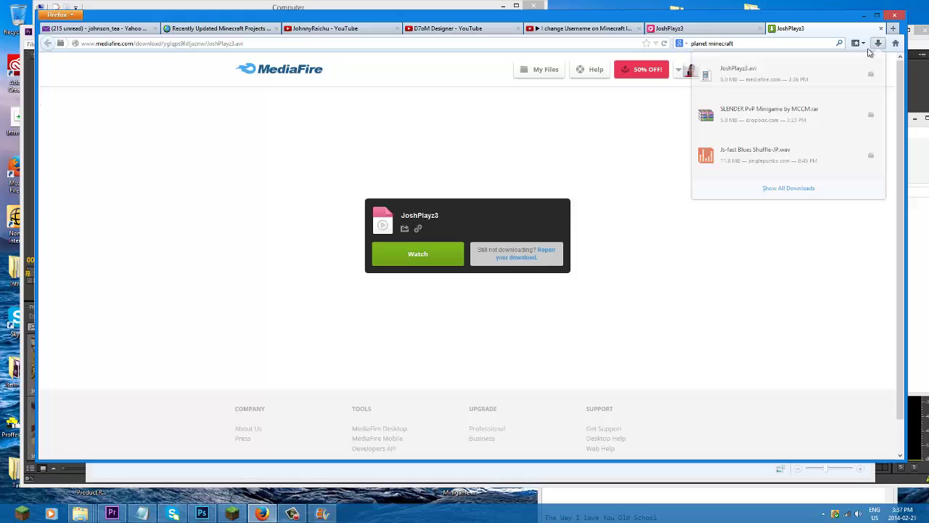
{"action": "right_click", "coordinate": [780, 82]}
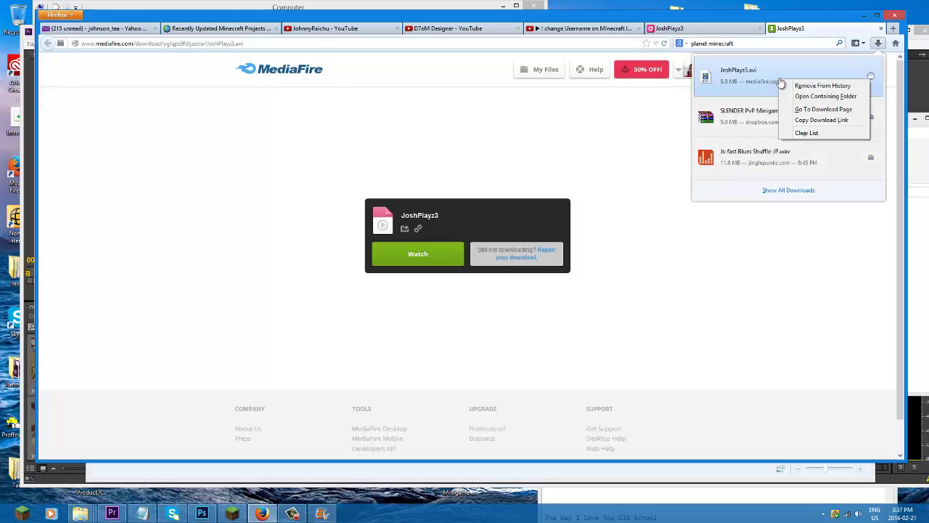
{"action": "left_click", "coordinate": [798, 96]}
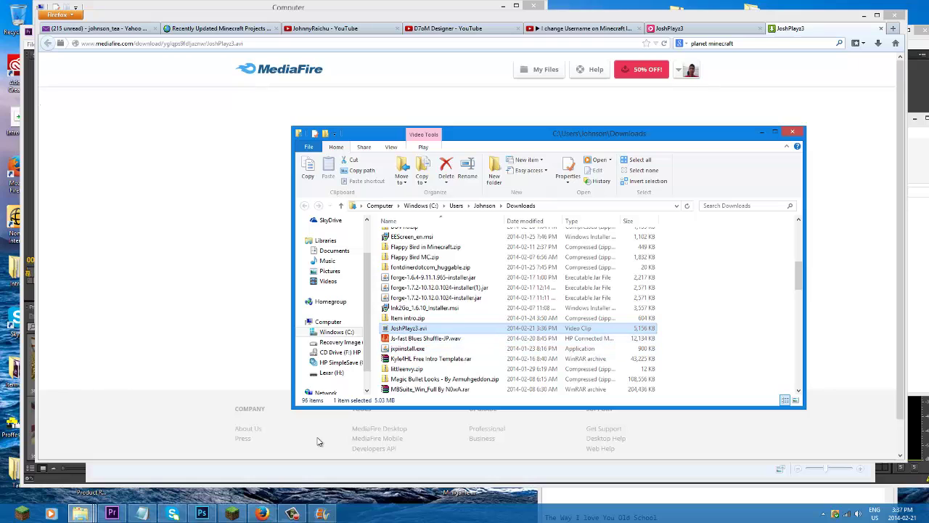
Step: Bring Movie Maker forward, then the Downloads window, and select JoshPlayz3.avi
{"action": "mouse_move", "coordinate": [71, 517]}
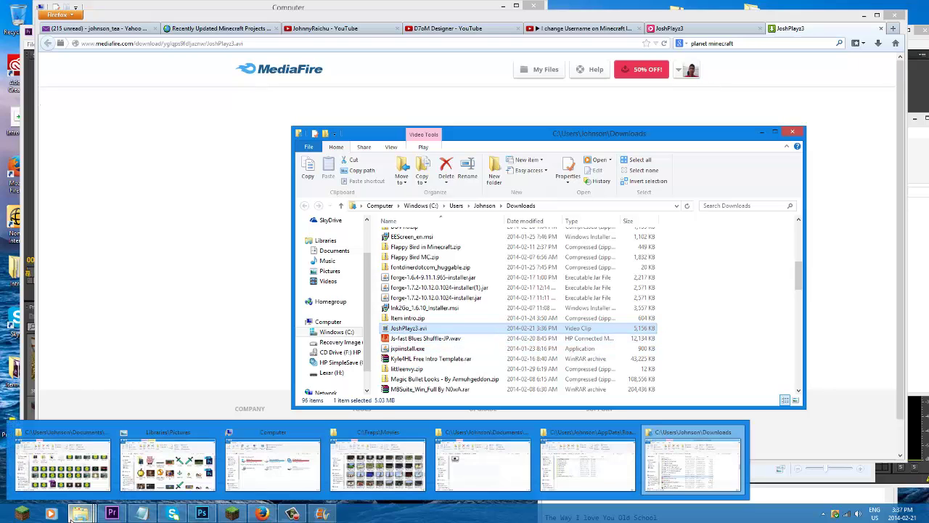
{"action": "left_click", "coordinate": [320, 514]}
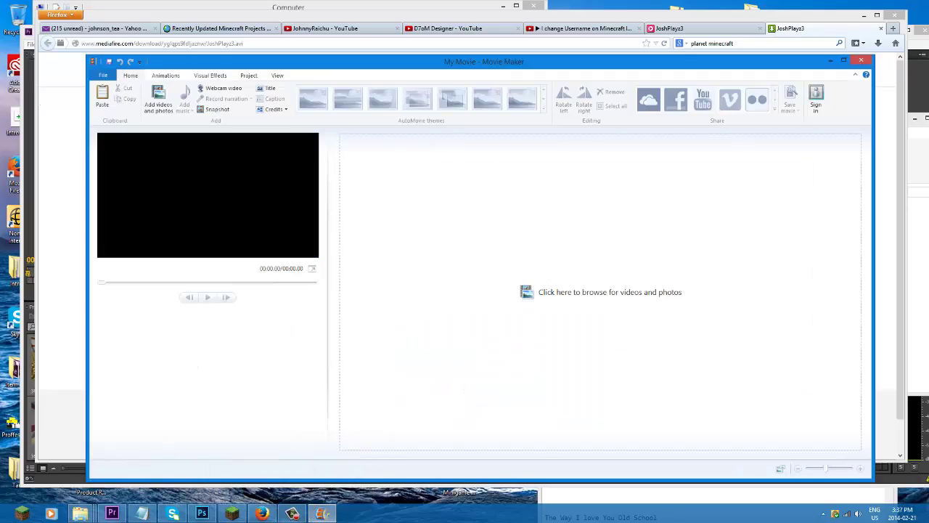
{"action": "mouse_move", "coordinate": [80, 514]}
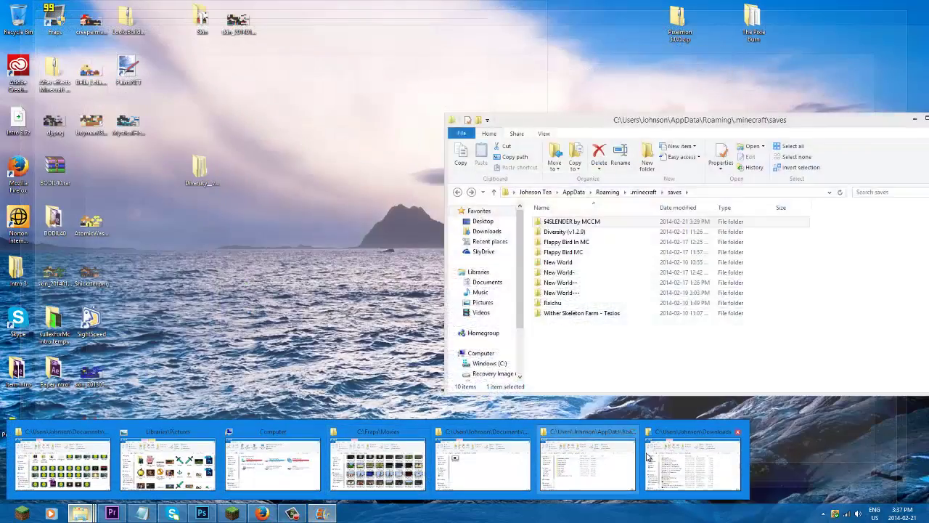
{"action": "left_click", "coordinate": [693, 463]}
{"action": "left_click", "coordinate": [415, 328]}
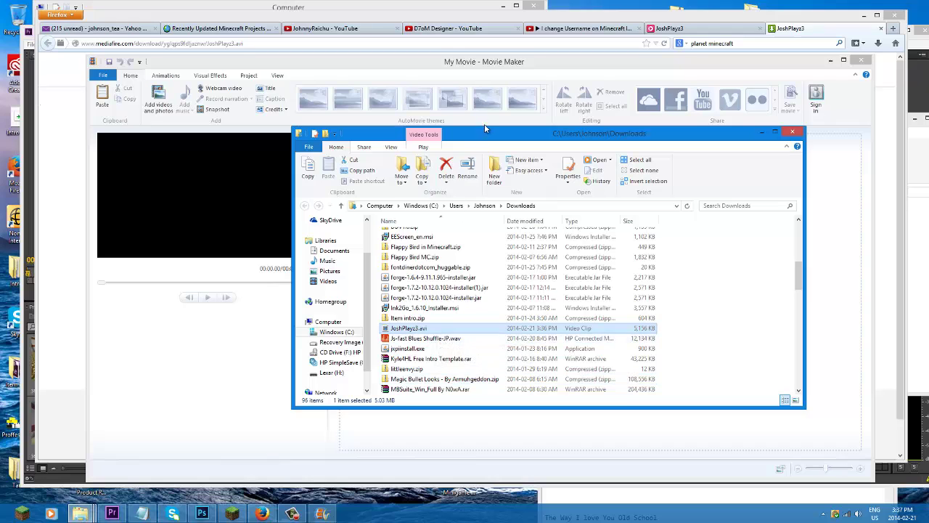
{"action": "left_click_drag", "start_coordinate": [485, 133], "coordinate": [287, 119]}
{"action": "left_click_drag", "start_coordinate": [221, 317], "coordinate": [678, 317]}
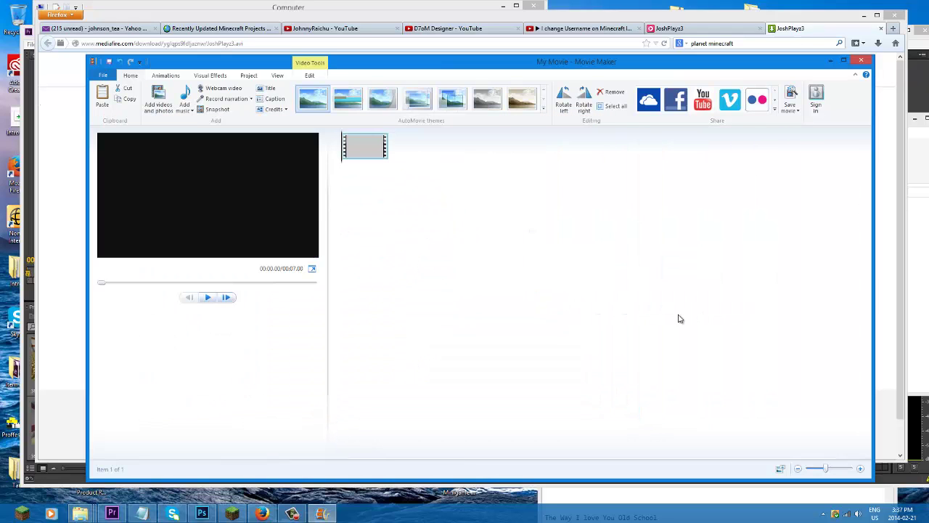
{"action": "left_click", "coordinate": [206, 300]}
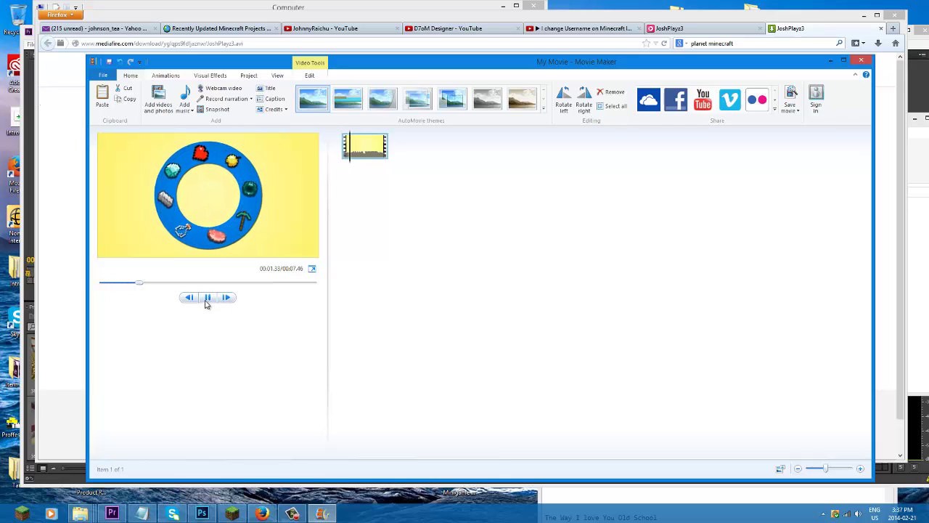
{"action": "left_click", "coordinate": [206, 300]}
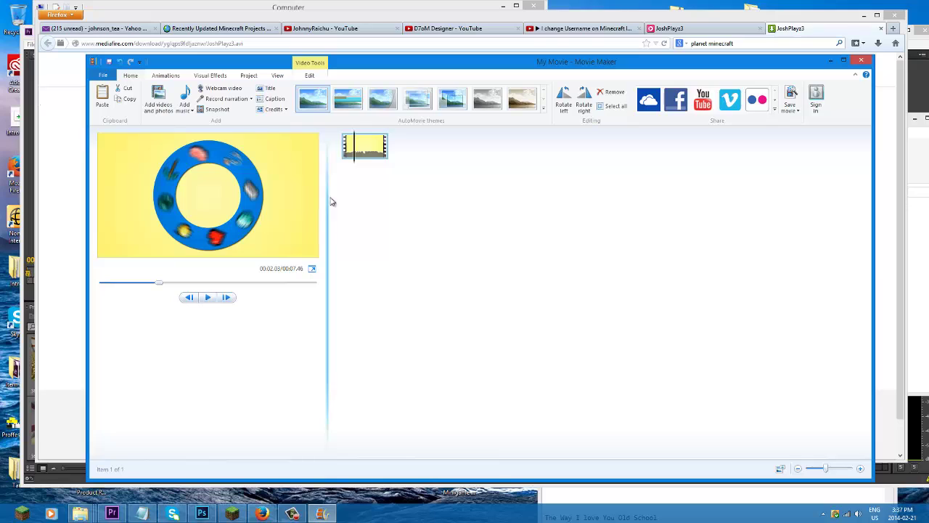
{"action": "mouse_move", "coordinate": [376, 149]}
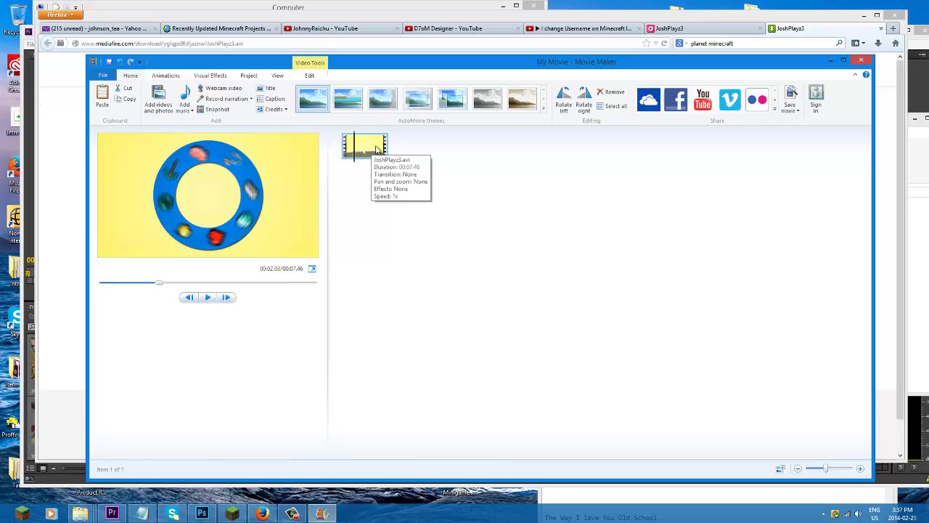
{"action": "left_click", "coordinate": [222, 77]}
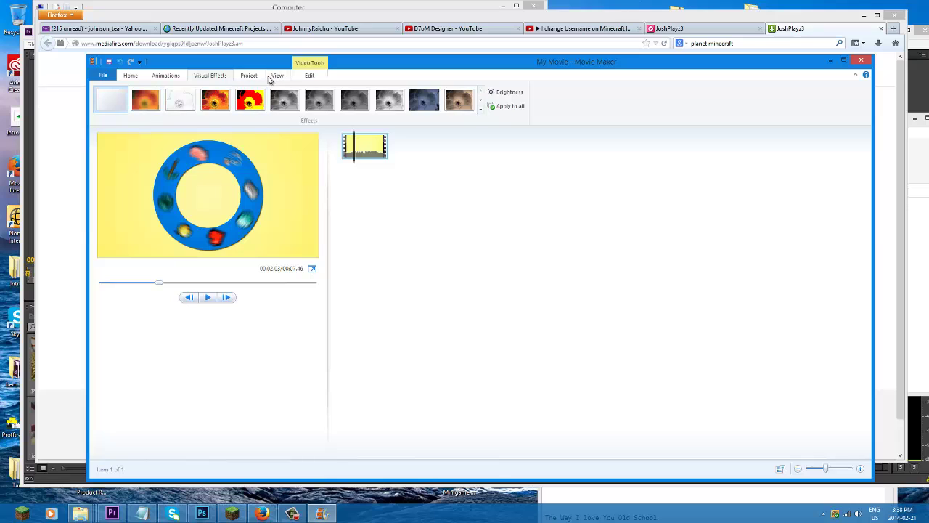
{"action": "left_click", "coordinate": [132, 79]}
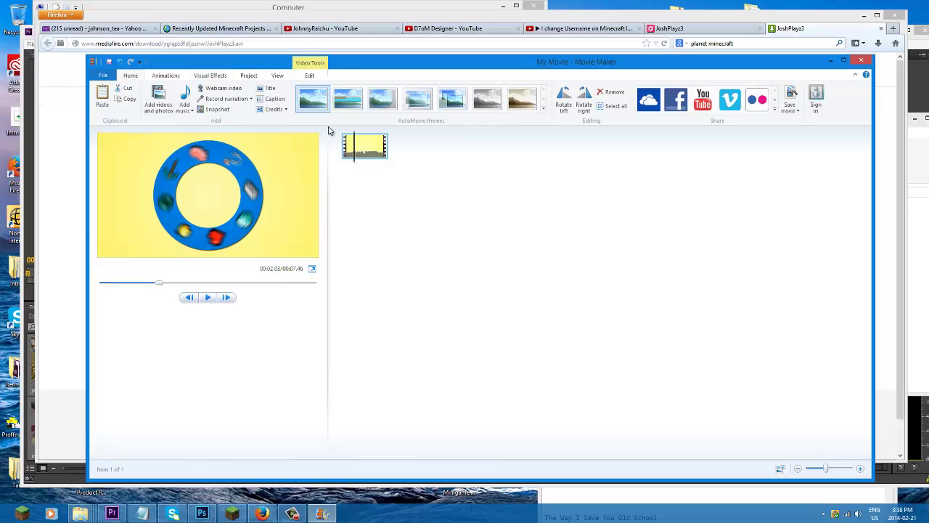
{"action": "right_click", "coordinate": [368, 139]}
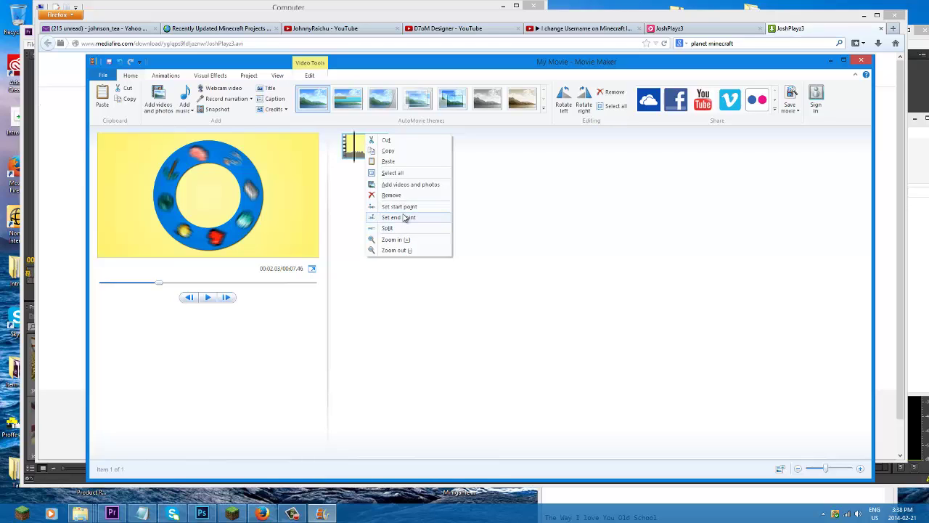
{"action": "left_click", "coordinate": [532, 201]}
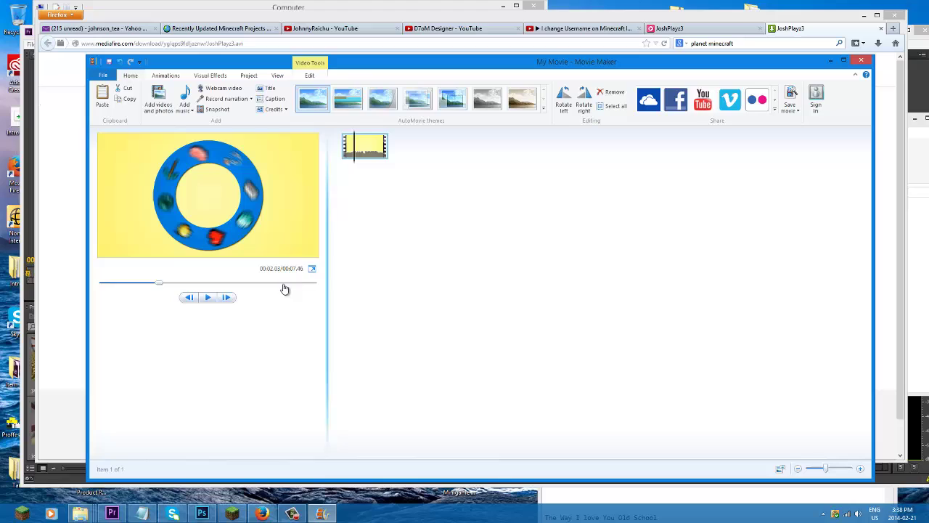
{"action": "mouse_move", "coordinate": [78, 513]}
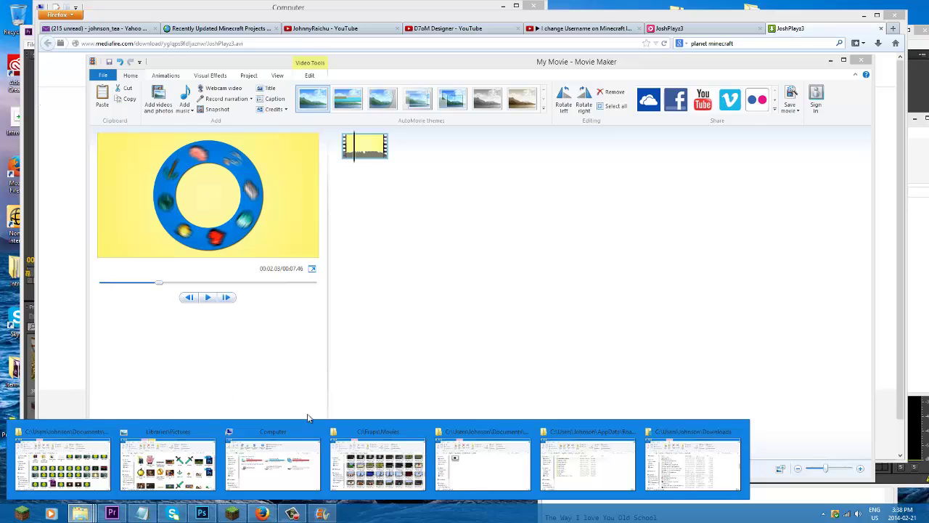
Step: Drag the 00-33-32 Minecraft recording onto the storyboard, then cancel its preparation
{"action": "left_click", "coordinate": [378, 443]}
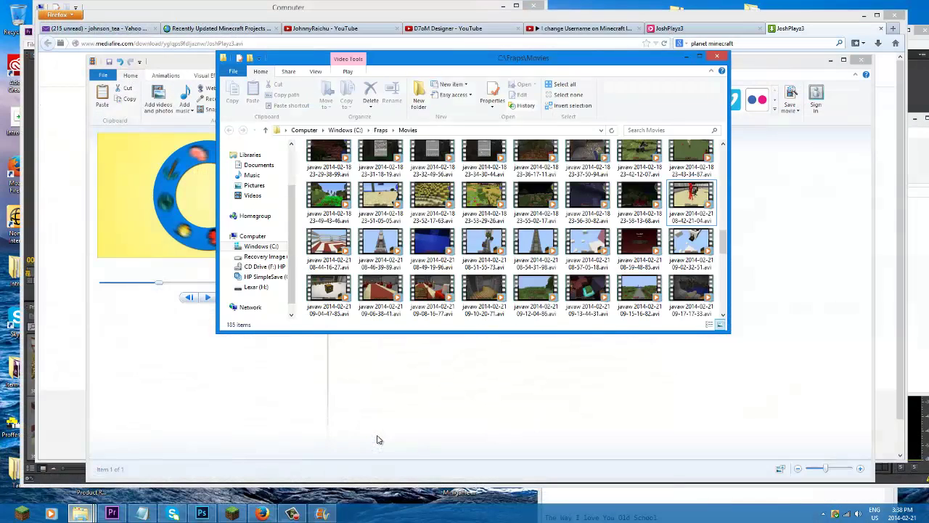
{"action": "scroll", "coordinate": [441, 222], "scroll_direction": "up", "scroll_amount": 5}
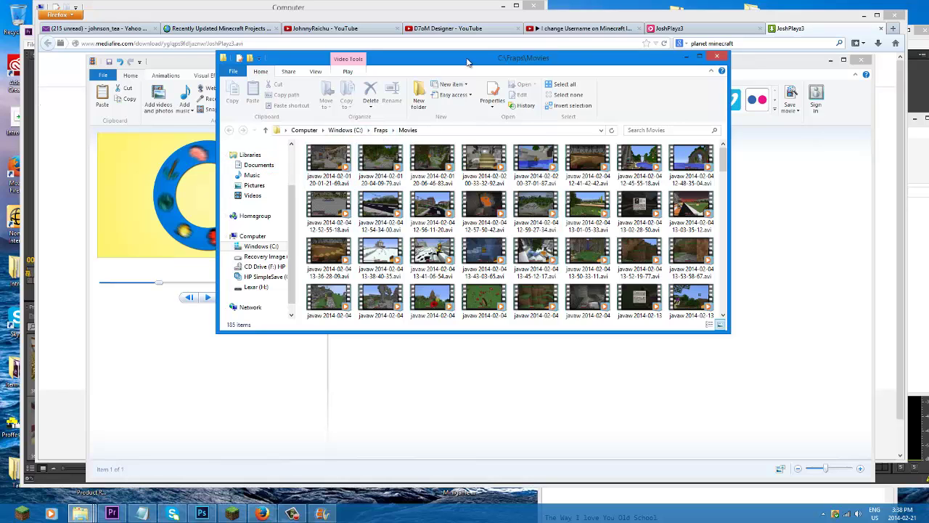
{"action": "left_click_drag", "start_coordinate": [468, 72], "coordinate": [668, 203]}
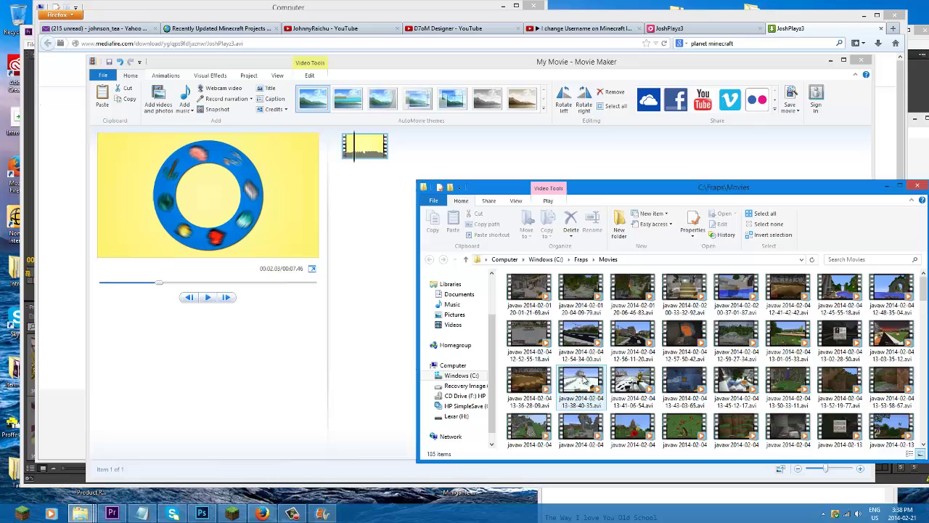
{"action": "left_click", "coordinate": [688, 290]}
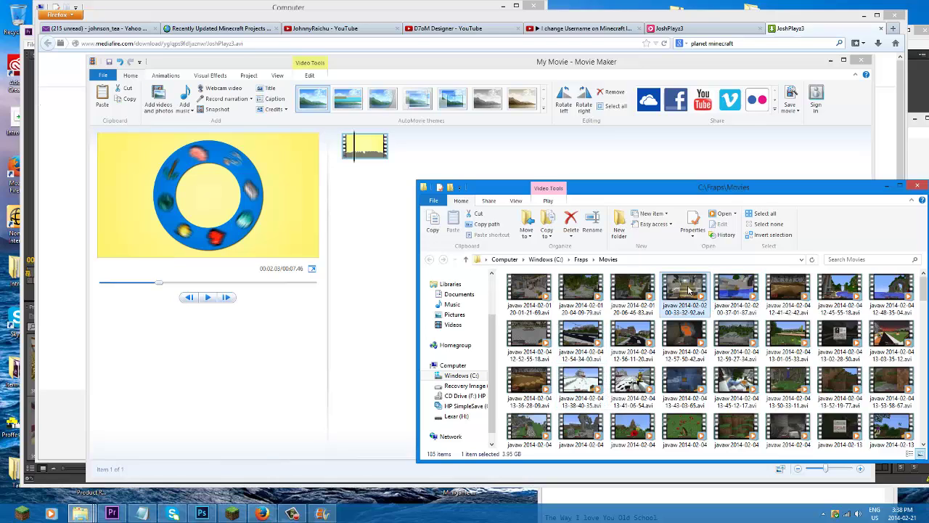
{"action": "left_click_drag", "start_coordinate": [688, 290], "coordinate": [424, 152]}
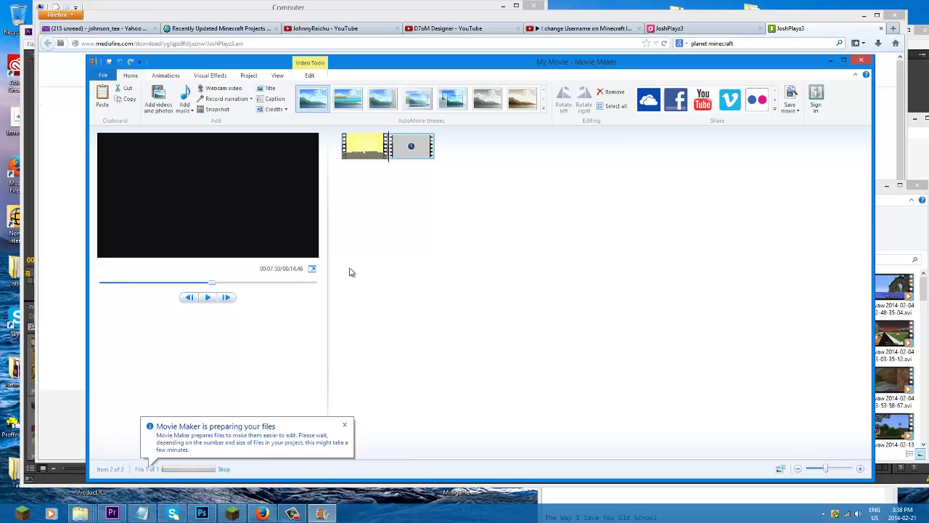
{"action": "left_click", "coordinate": [223, 469]}
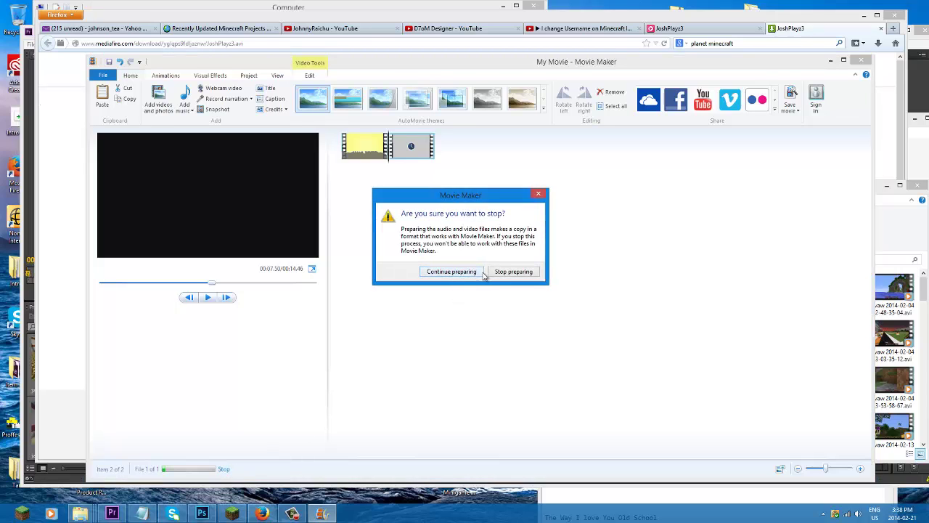
{"action": "left_click", "coordinate": [497, 271]}
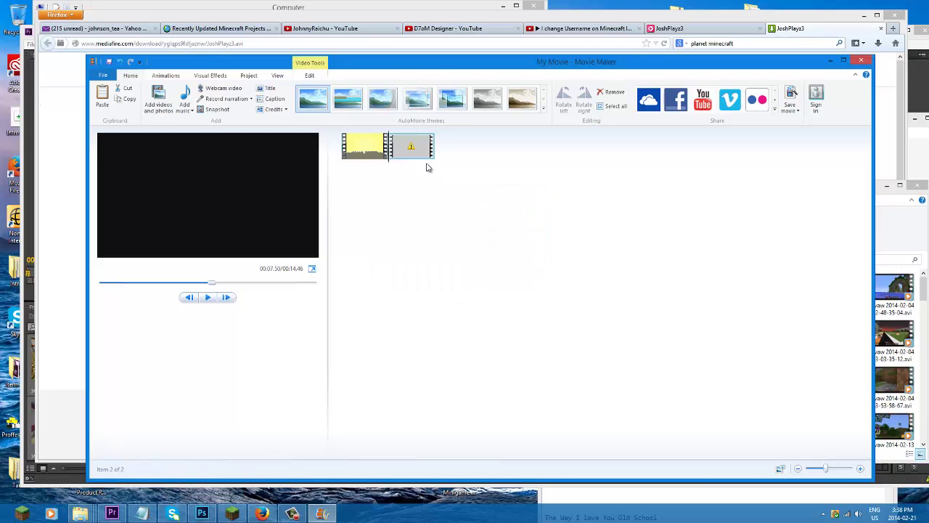
{"action": "left_click", "coordinate": [897, 233]}
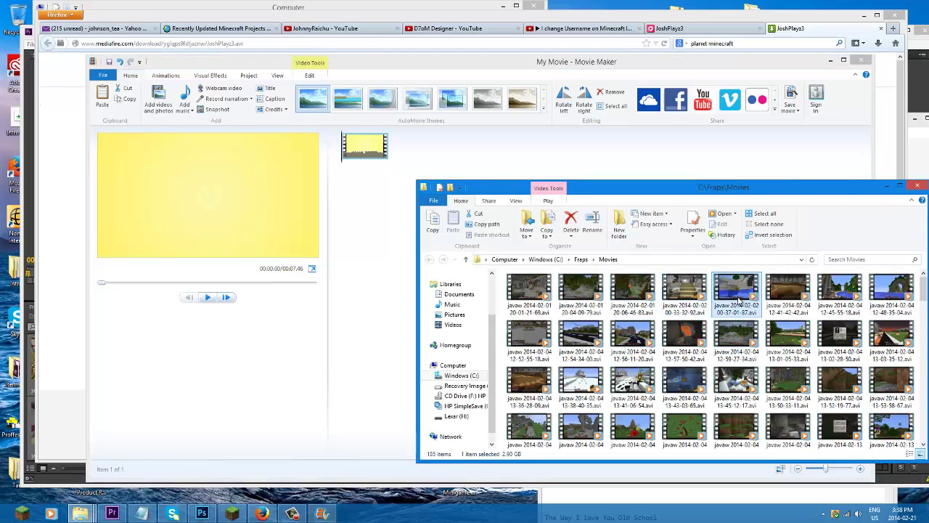
{"action": "left_click", "coordinate": [710, 222]}
{"action": "left_click_drag", "start_coordinate": [710, 221], "coordinate": [353, 300]}
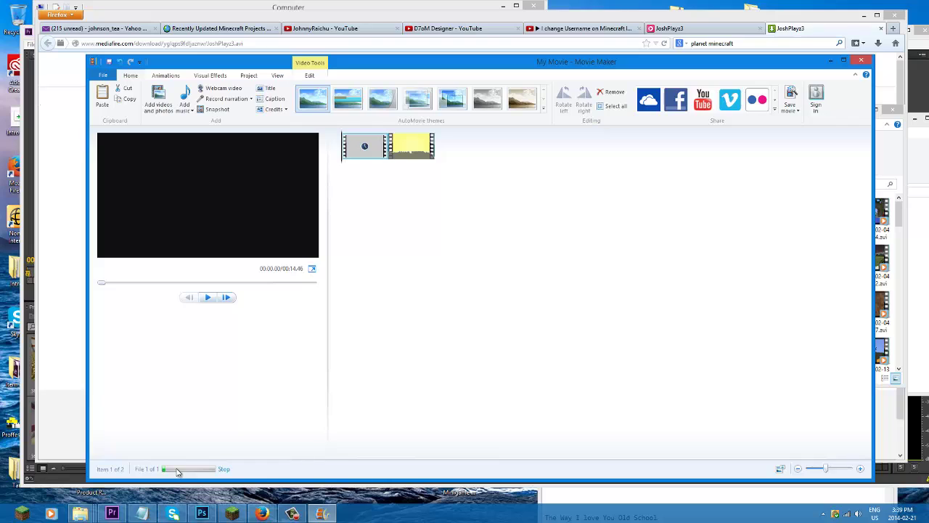
{"action": "left_click", "coordinate": [403, 156]}
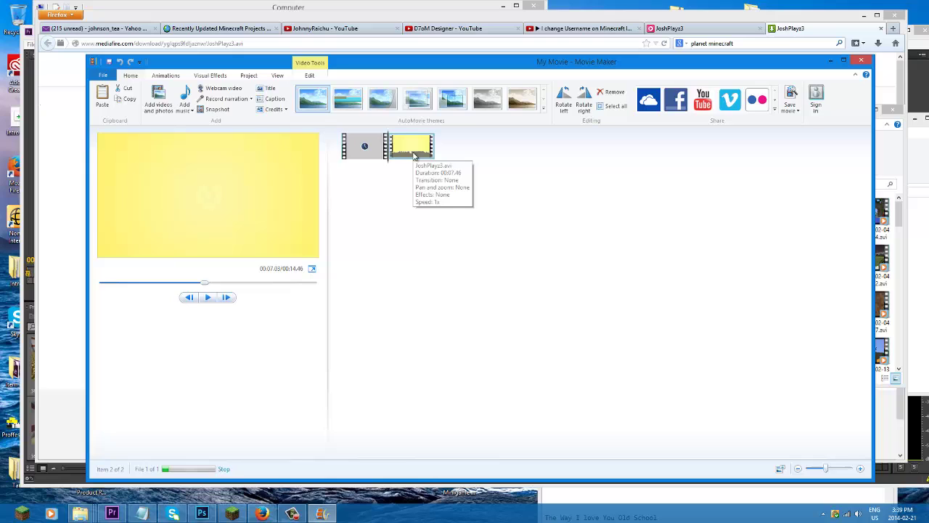
{"action": "right_click", "coordinate": [412, 154]}
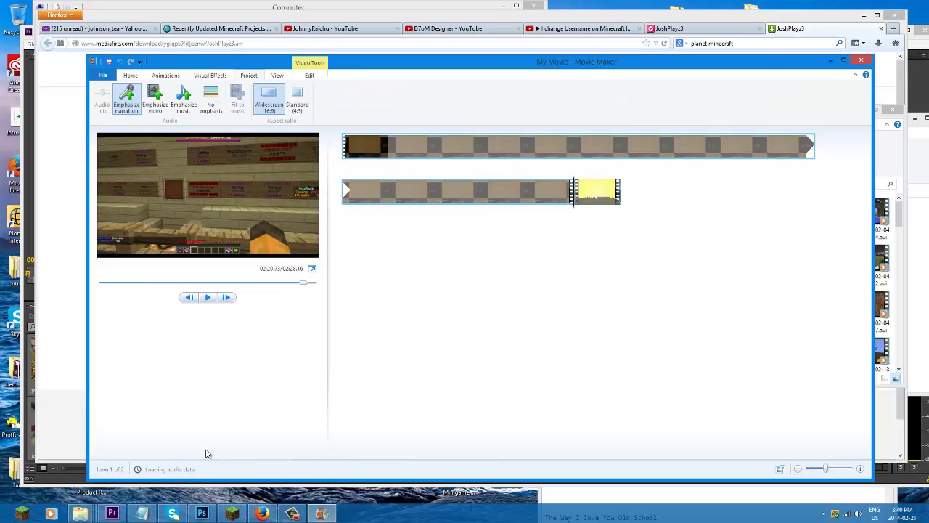
Step: Move the yellow JoshPlayz3 intro clip to the storyboard's start and preview the movie
{"action": "left_click_drag", "start_coordinate": [592, 192], "coordinate": [367, 155]}
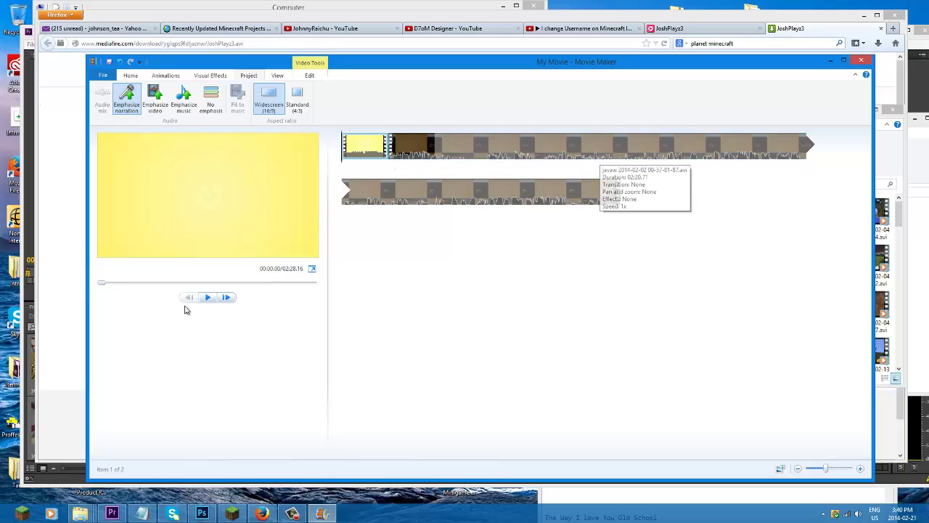
{"action": "left_click", "coordinate": [208, 298]}
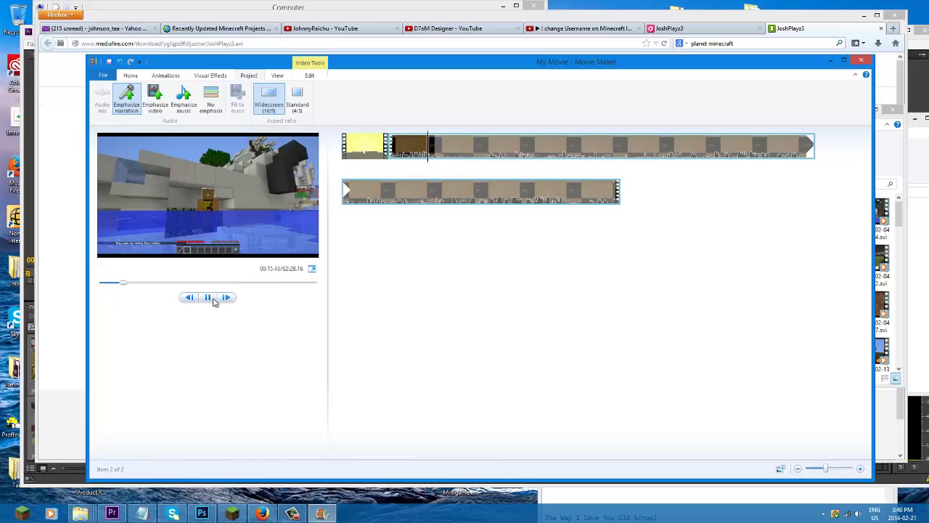
{"action": "left_click", "coordinate": [208, 298]}
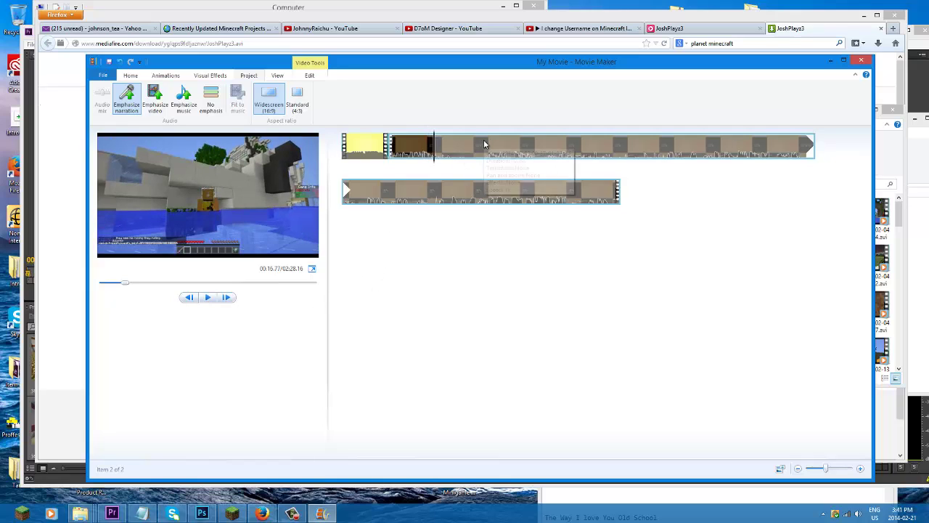
{"action": "right_click", "coordinate": [365, 142]}
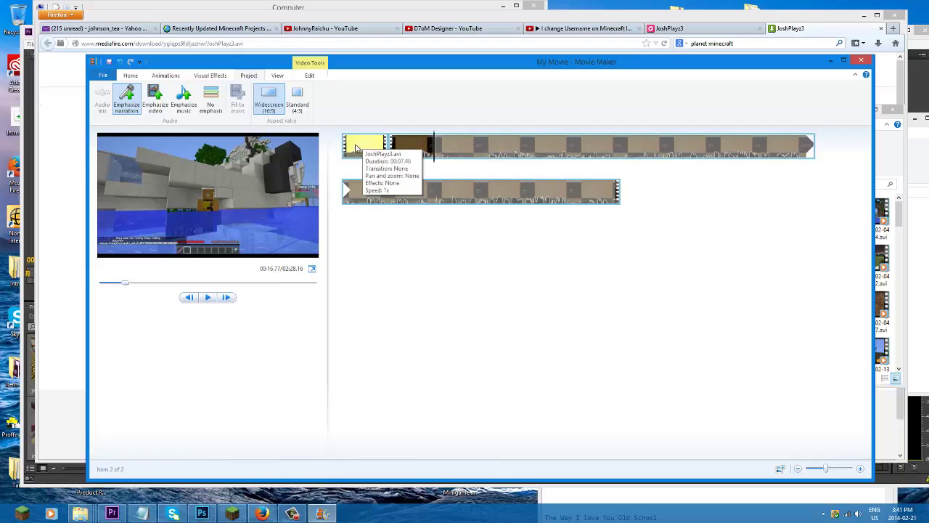
Step: Browse the ribbon's editing tabs and open the intro clip's video volume control
{"action": "left_click", "coordinate": [174, 76]}
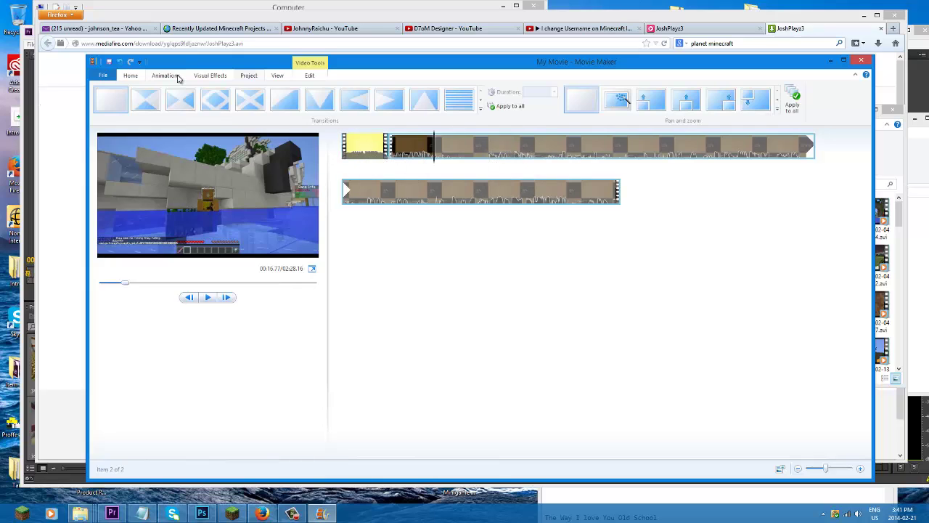
{"action": "left_click", "coordinate": [133, 76]}
{"action": "left_click", "coordinate": [169, 76]}
{"action": "left_click", "coordinate": [210, 75]}
{"action": "left_click", "coordinate": [248, 75]}
{"action": "left_click", "coordinate": [309, 76]}
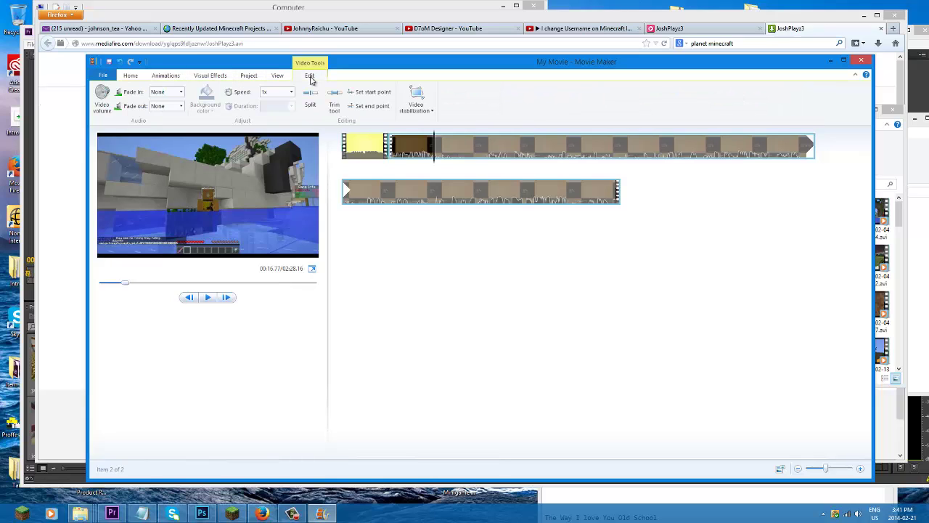
{"action": "left_click", "coordinate": [344, 144]}
{"action": "left_click", "coordinate": [103, 107]}
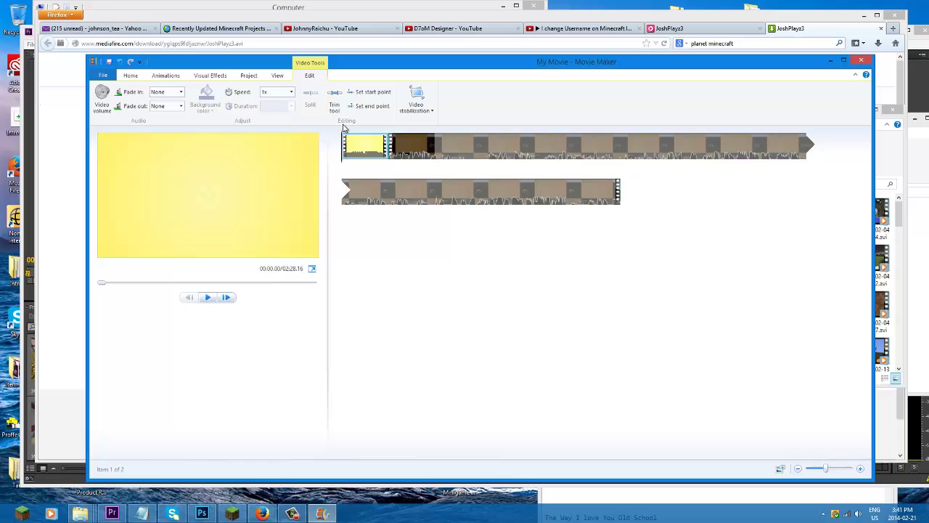
Step: Preview the intro clip from the start, leaving its volume setting unchanged
{"action": "left_click", "coordinate": [210, 298]}
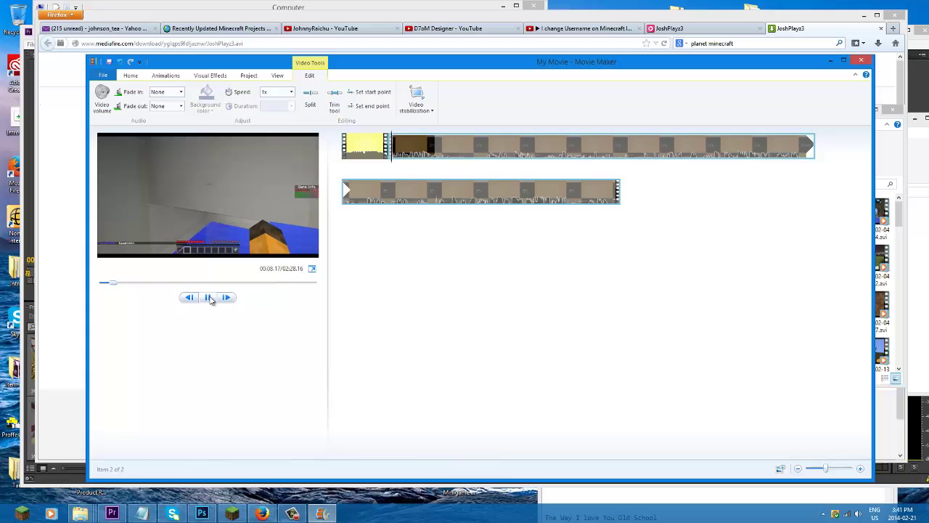
{"action": "key", "text": "Home"}
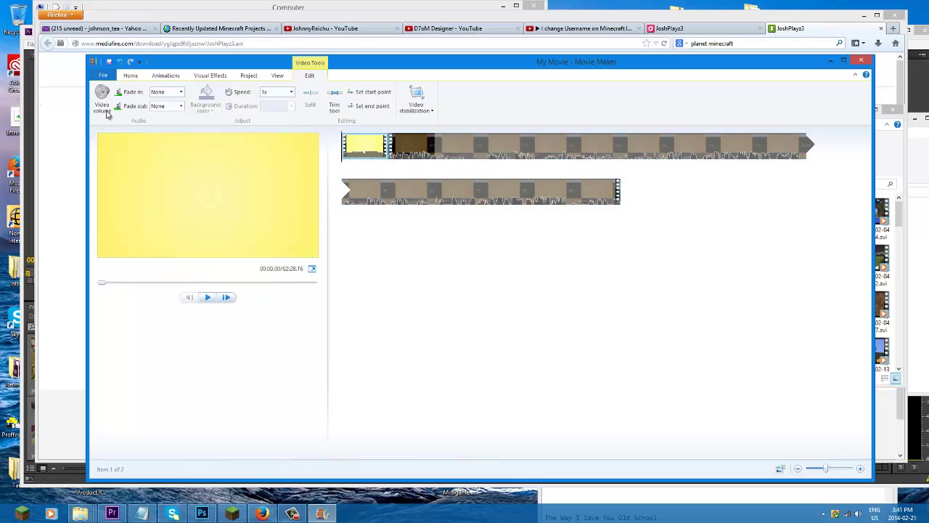
{"action": "left_click", "coordinate": [100, 107]}
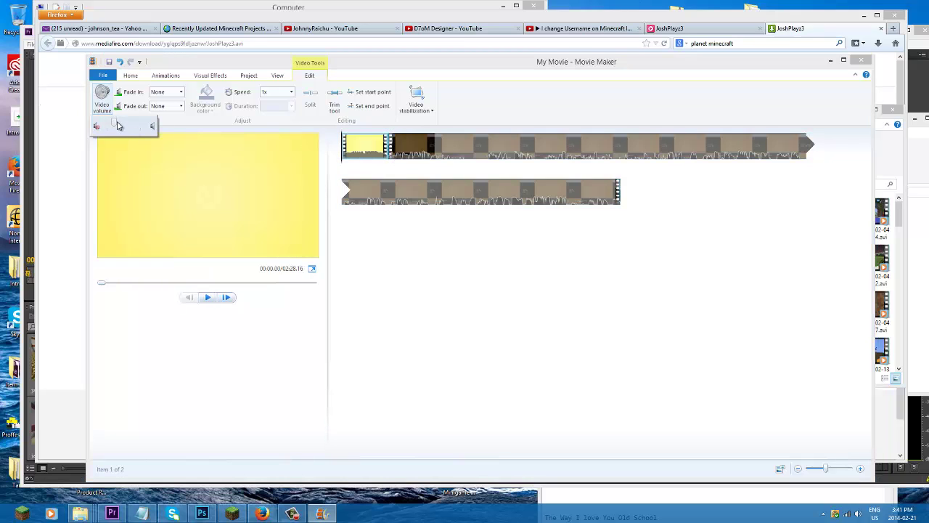
{"action": "left_click", "coordinate": [341, 141]}
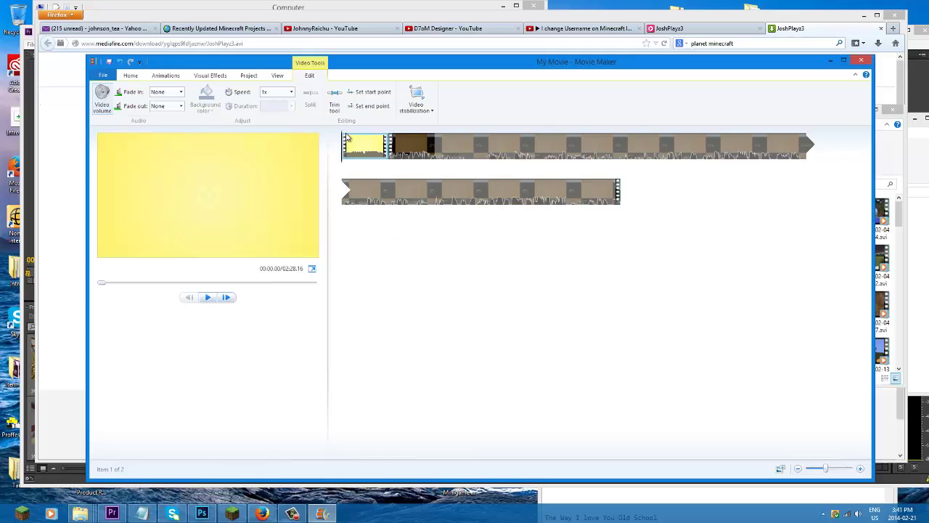
{"action": "left_click", "coordinate": [208, 297]}
{"action": "left_click", "coordinate": [102, 96]}
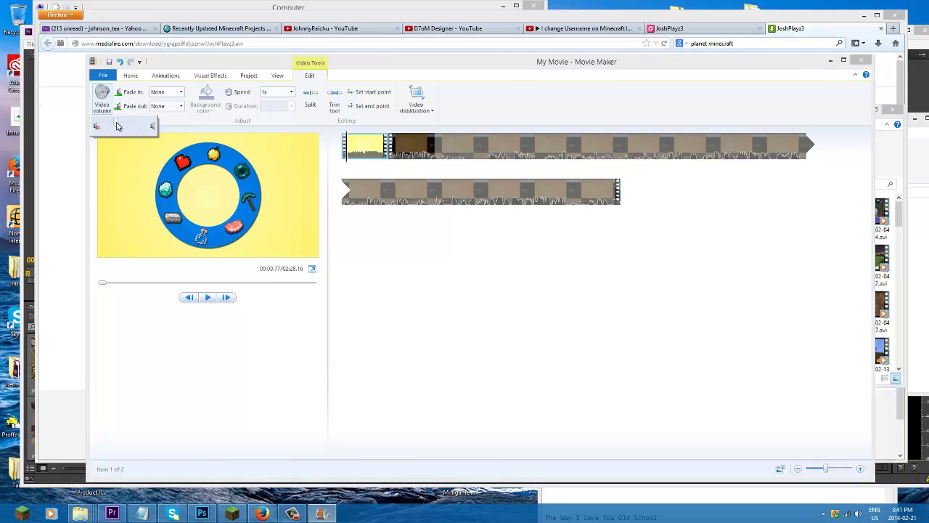
{"action": "left_click", "coordinate": [382, 273]}
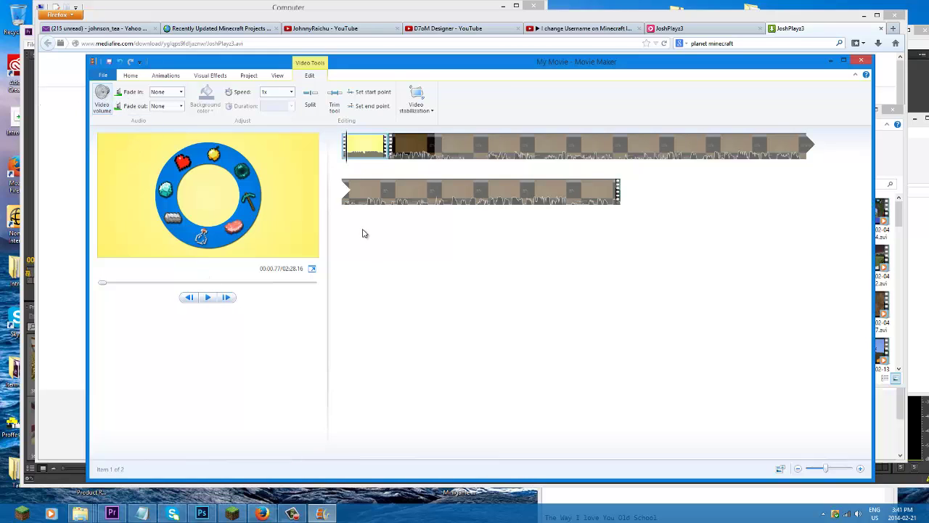
{"action": "left_click", "coordinate": [346, 135]}
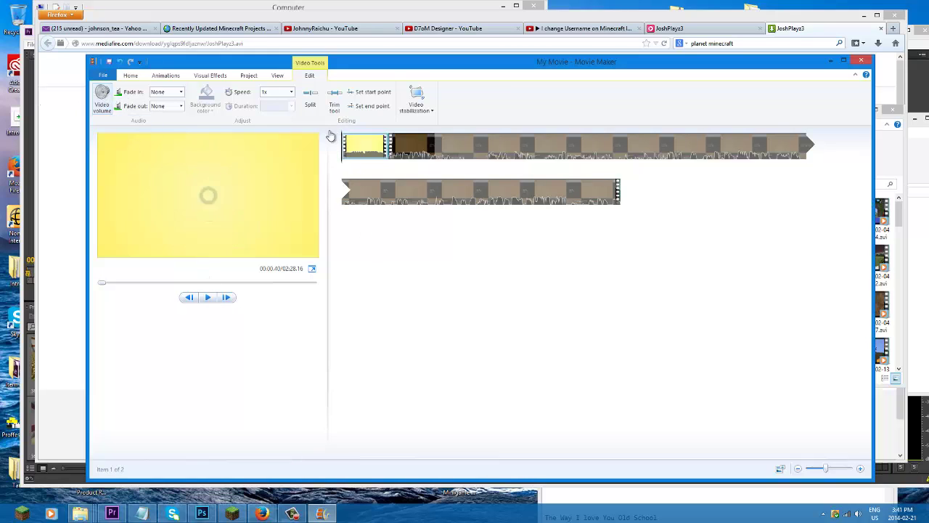
{"action": "left_click", "coordinate": [206, 298]}
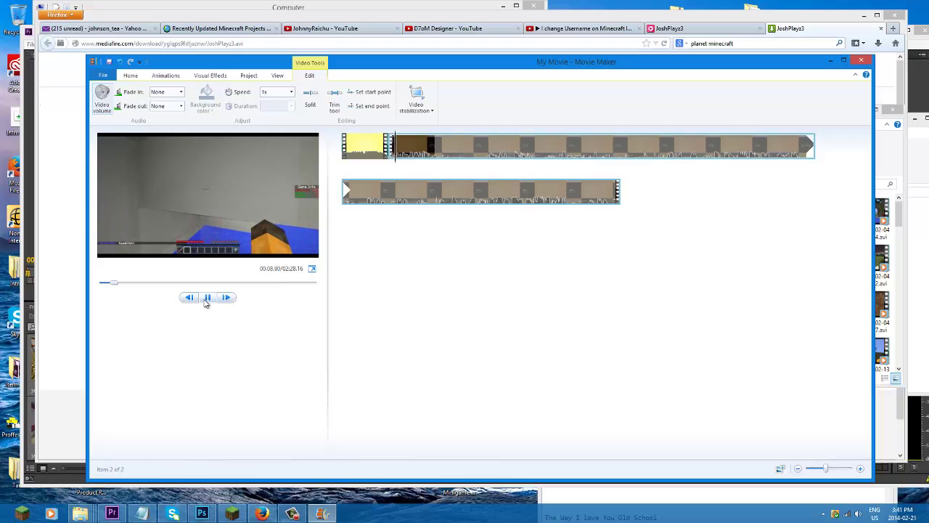
{"action": "left_click", "coordinate": [208, 297]}
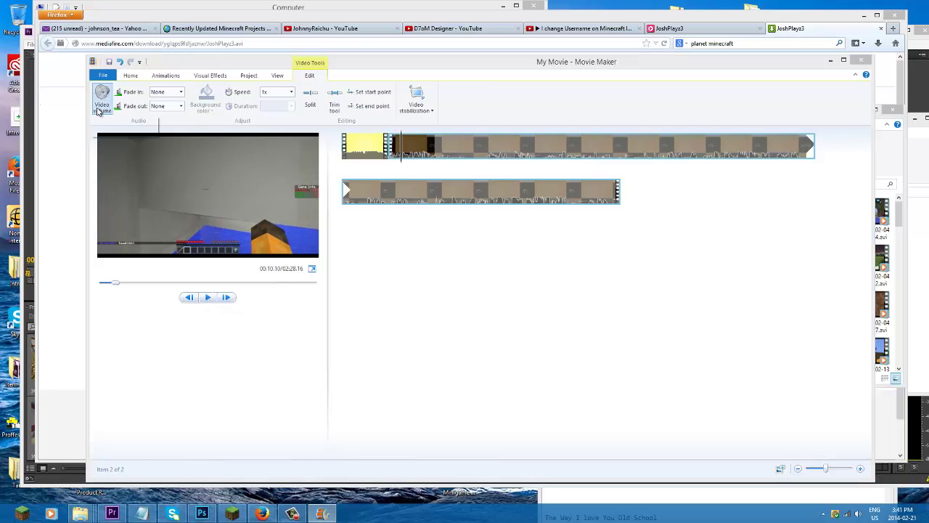
{"action": "left_click", "coordinate": [101, 95]}
{"action": "left_click", "coordinate": [317, 236]}
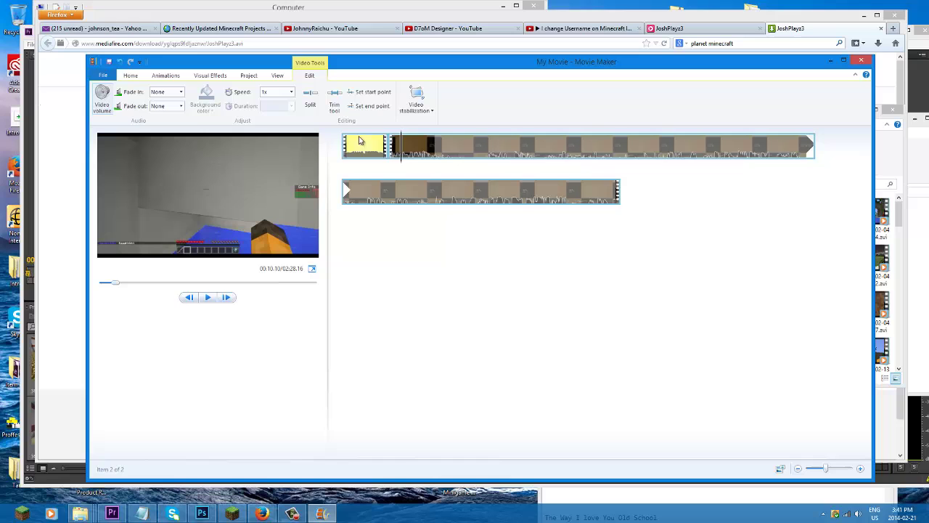
Step: Replay from the title, then place the playhead at 00:19.87 in the Minecraft footage
{"action": "left_click_drag", "start_coordinate": [402, 136], "coordinate": [378, 138]}
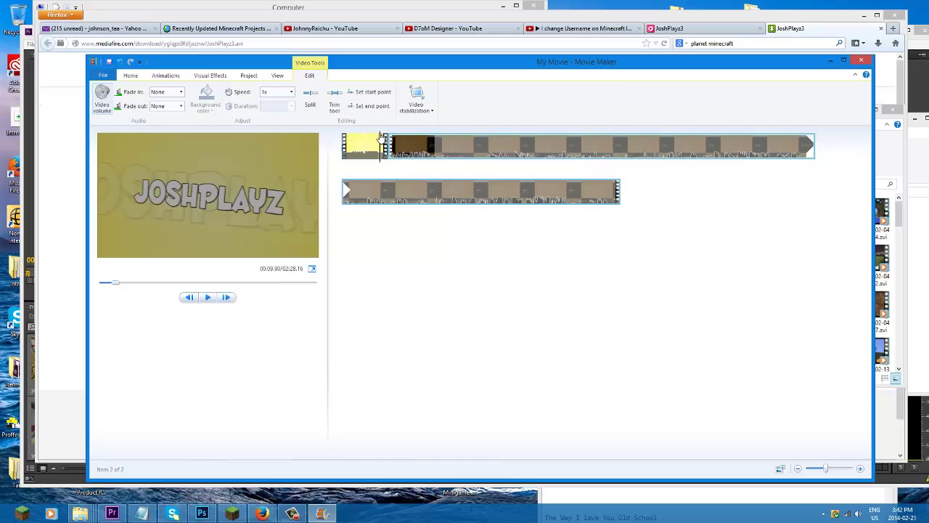
{"action": "left_click", "coordinate": [208, 298]}
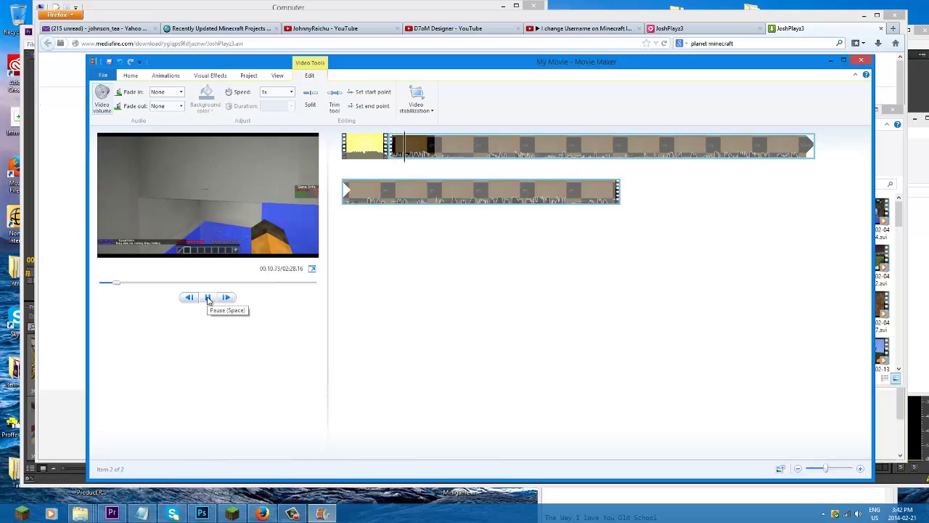
{"action": "left_click", "coordinate": [208, 297]}
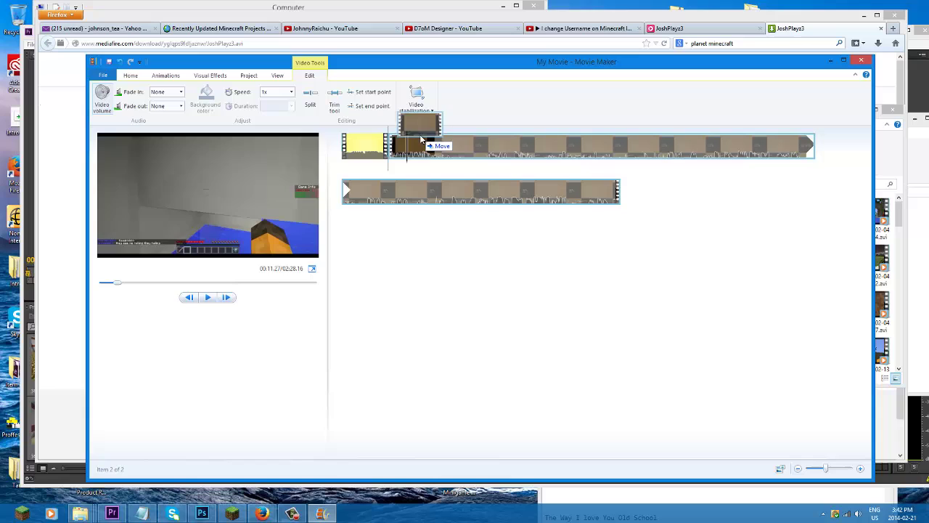
{"action": "left_click", "coordinate": [407, 138]}
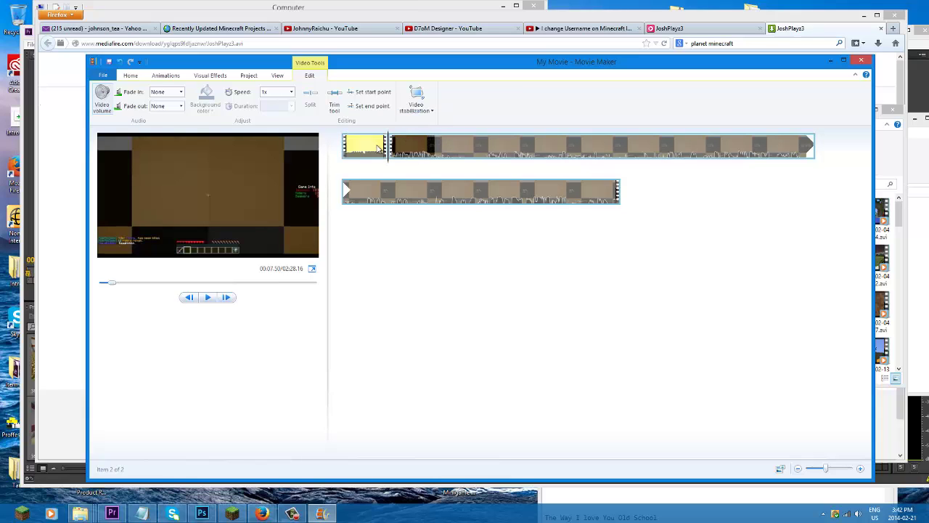
{"action": "left_click_drag", "start_coordinate": [392, 139], "coordinate": [451, 138]}
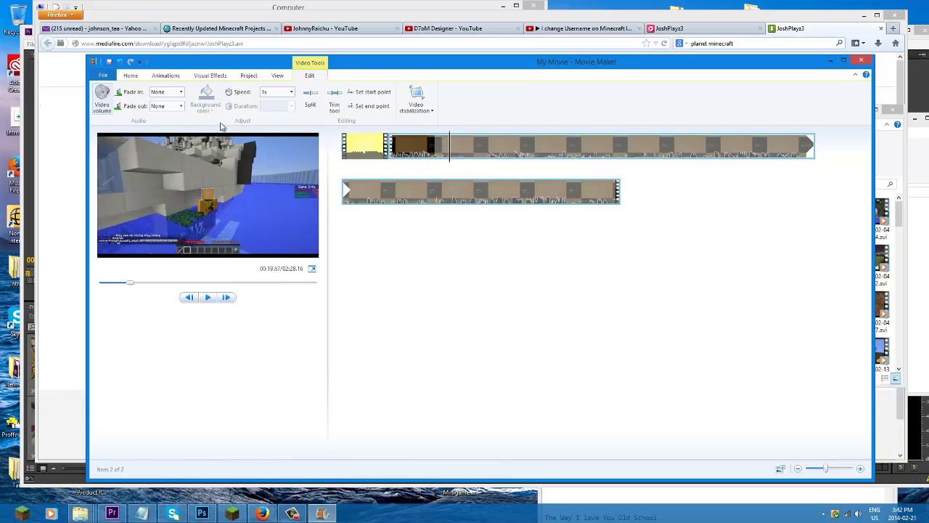
{"action": "left_click", "coordinate": [164, 76]}
Step: Split the footage clip at 00:19.87 and delete the tail, leaving a 0:19.83 movie
{"action": "left_click", "coordinate": [210, 76]}
{"action": "left_click", "coordinate": [248, 76]}
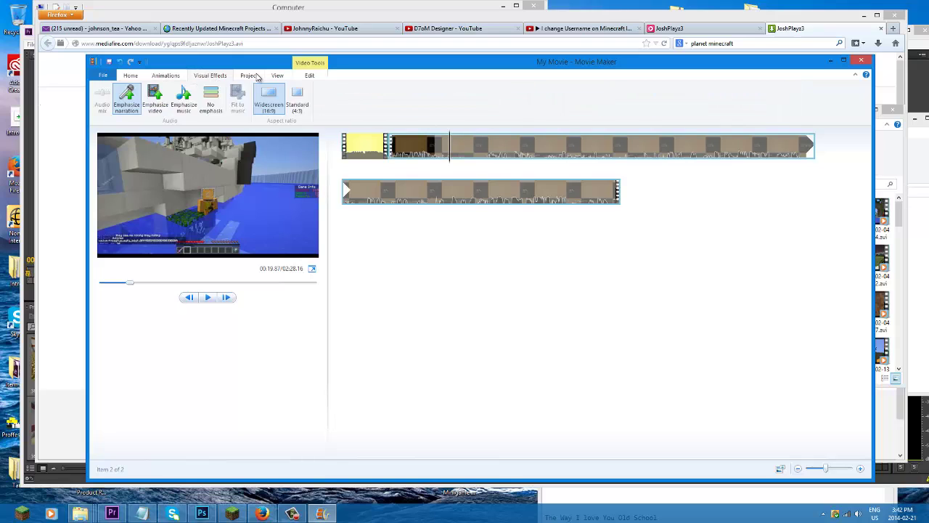
{"action": "scroll", "coordinate": [259, 77], "scroll_direction": "down", "scroll_amount": 1}
{"action": "scroll", "coordinate": [247, 76], "scroll_direction": "up", "scroll_amount": 4}
{"action": "right_click", "coordinate": [451, 150]}
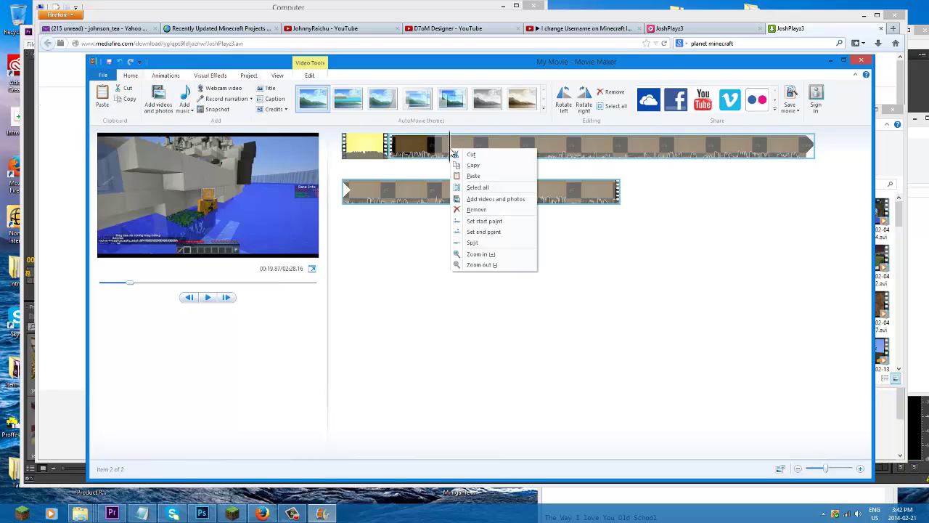
{"action": "left_click", "coordinate": [473, 243]}
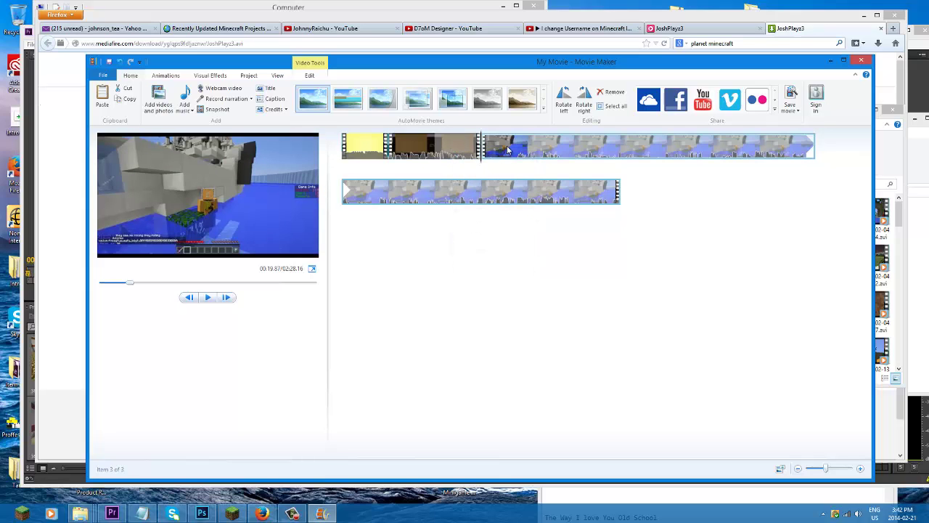
{"action": "left_click", "coordinate": [528, 191]}
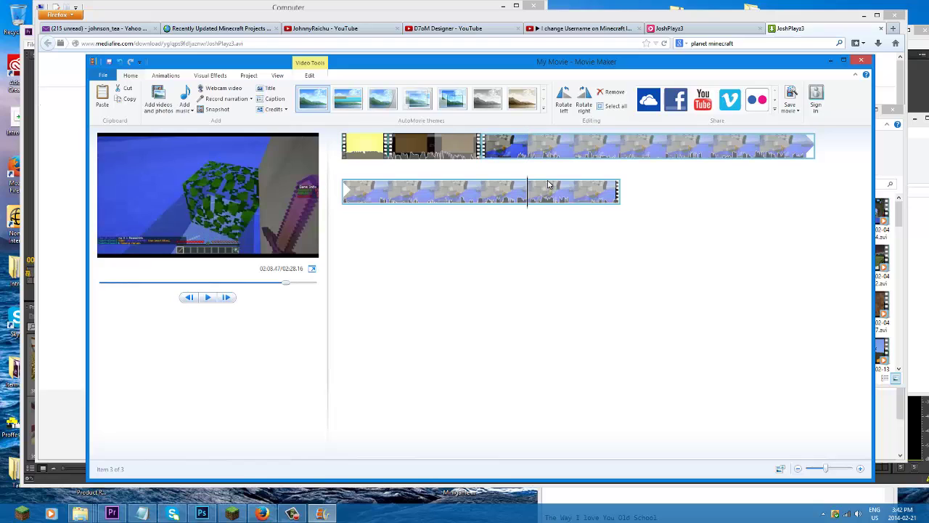
{"action": "key", "text": "Delete"}
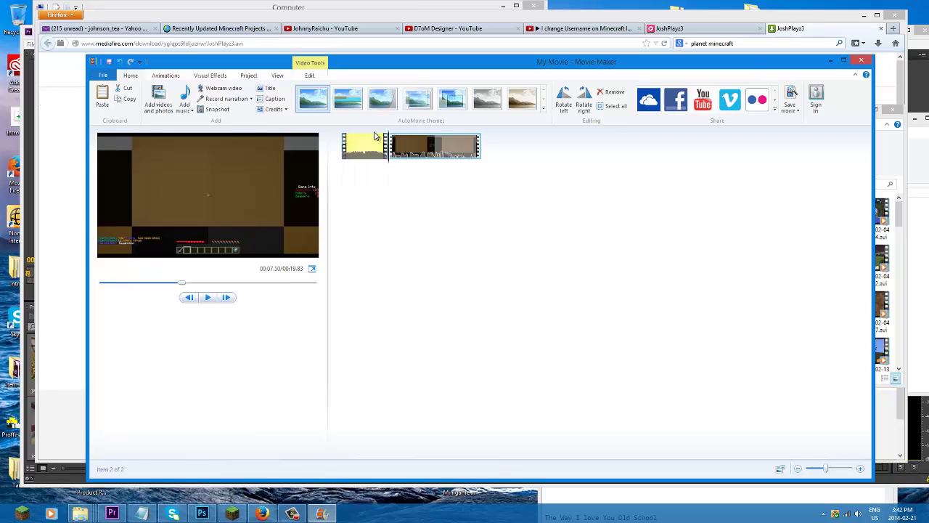
{"action": "left_click", "coordinate": [371, 145]}
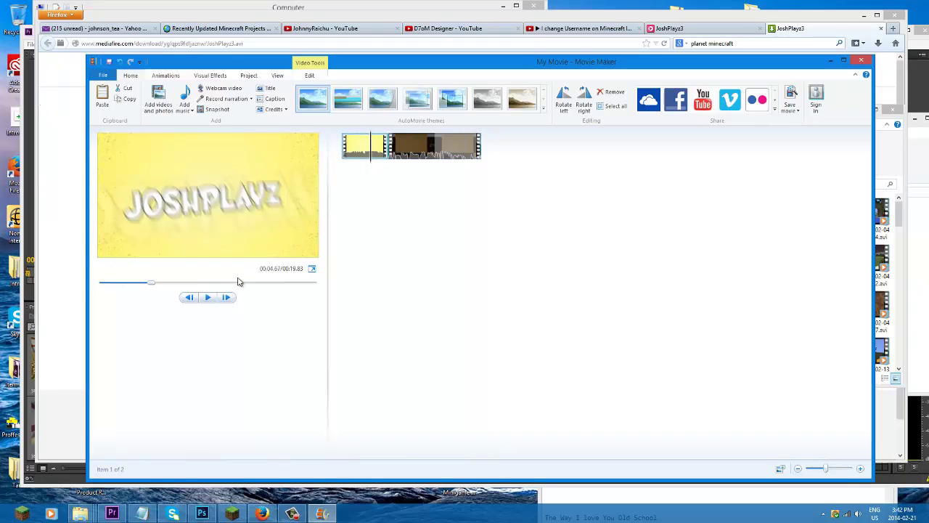
{"action": "left_click", "coordinate": [205, 299]}
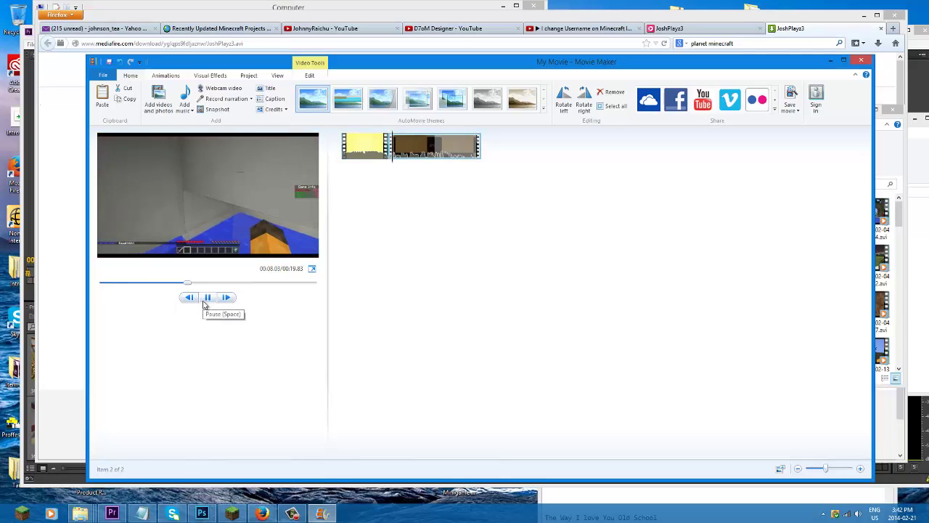
{"action": "left_click", "coordinate": [206, 299]}
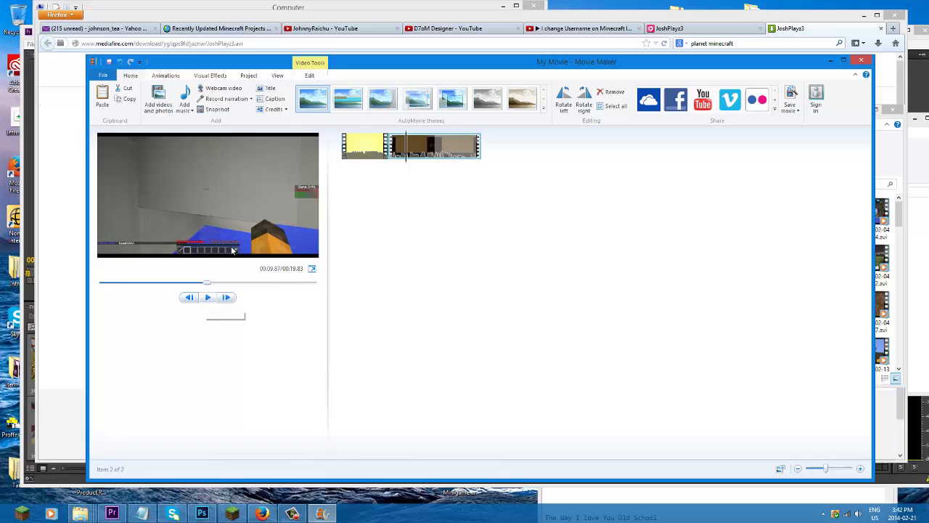
{"action": "left_click", "coordinate": [370, 148]}
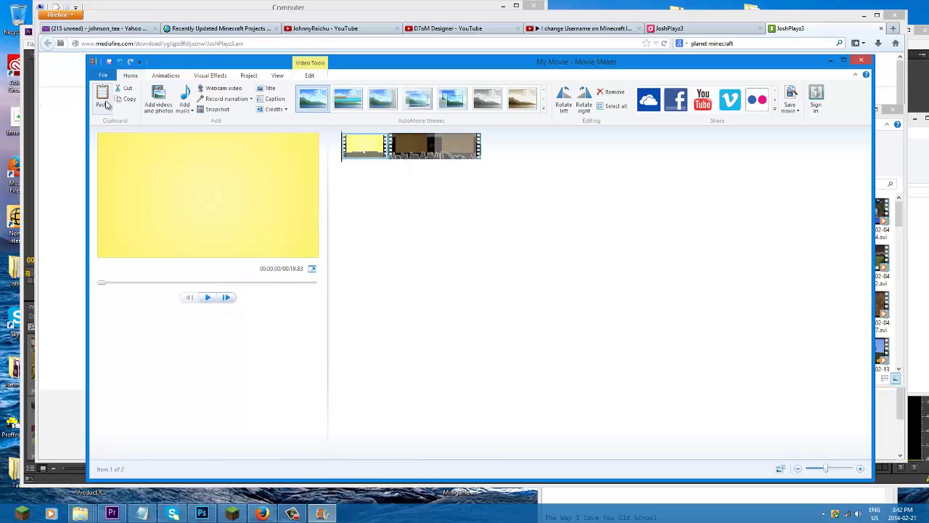
{"action": "left_click", "coordinate": [164, 75]}
{"action": "left_click", "coordinate": [205, 77]}
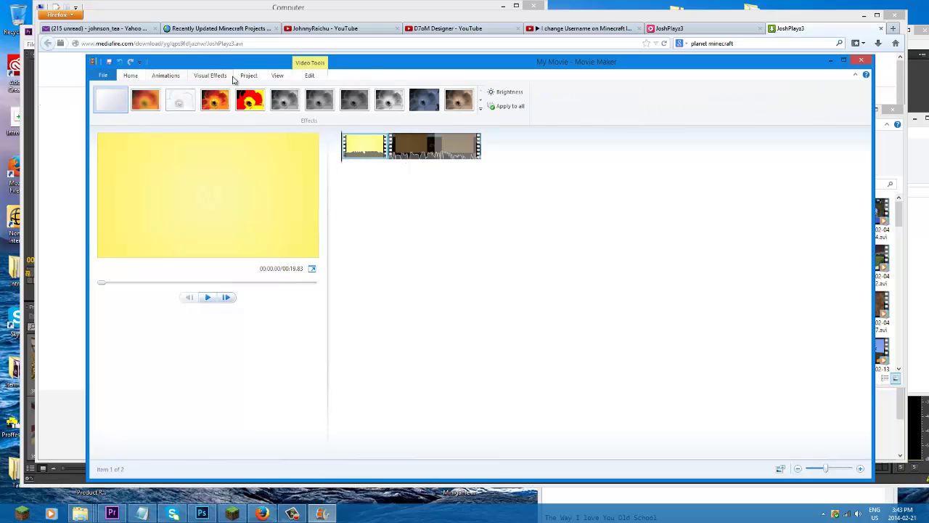
{"action": "left_click", "coordinate": [247, 75]}
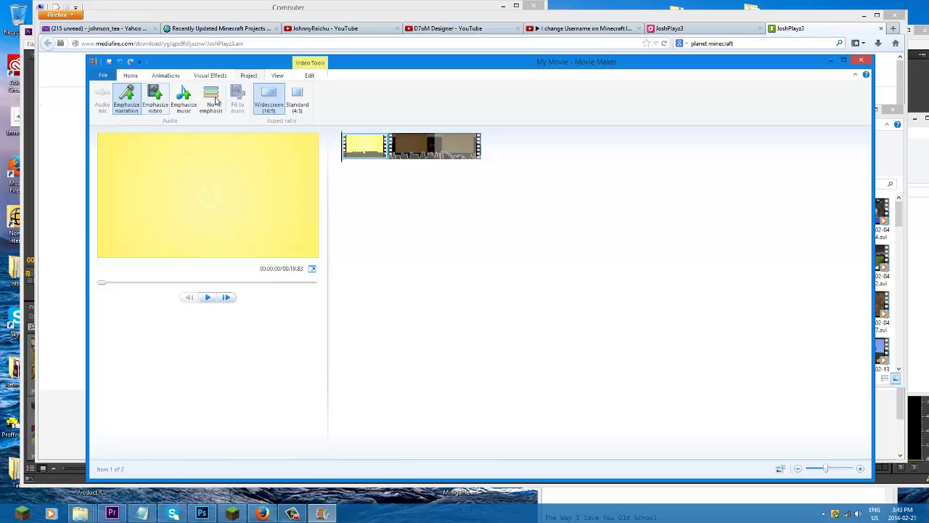
{"action": "left_click", "coordinate": [278, 76]}
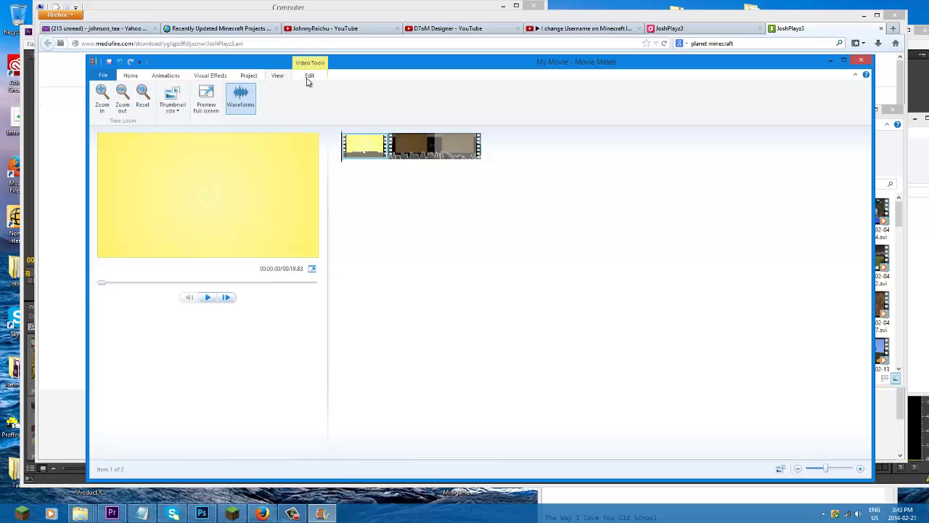
{"action": "left_click", "coordinate": [308, 77]}
{"action": "left_click", "coordinate": [100, 107]}
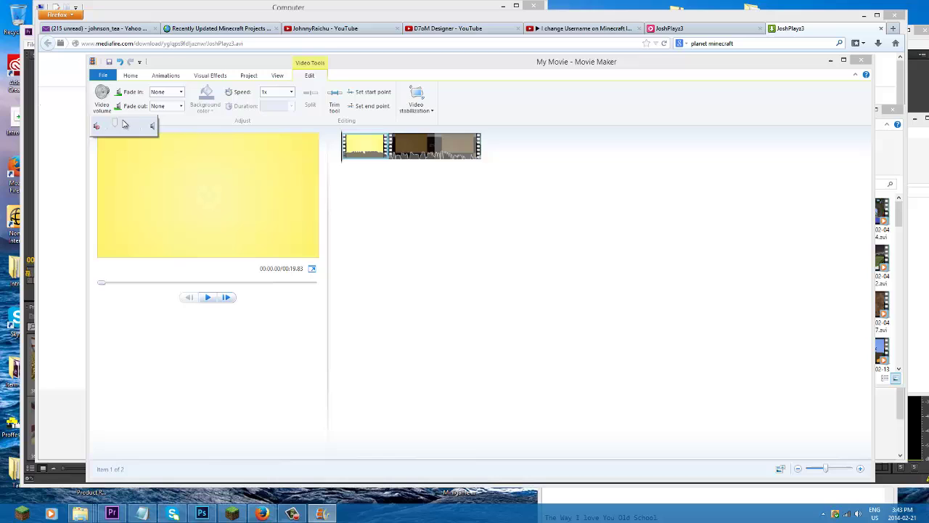
{"action": "left_click", "coordinate": [371, 149]}
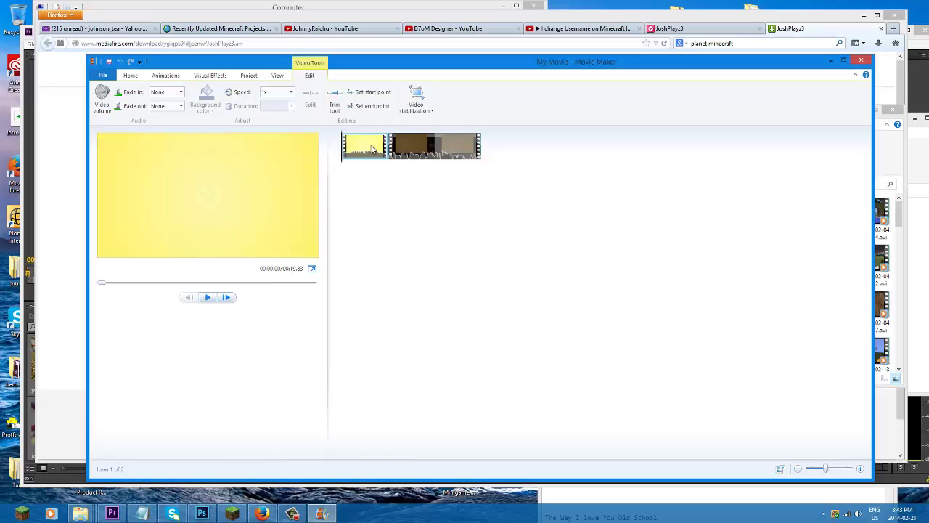
{"action": "left_click", "coordinate": [206, 297]}
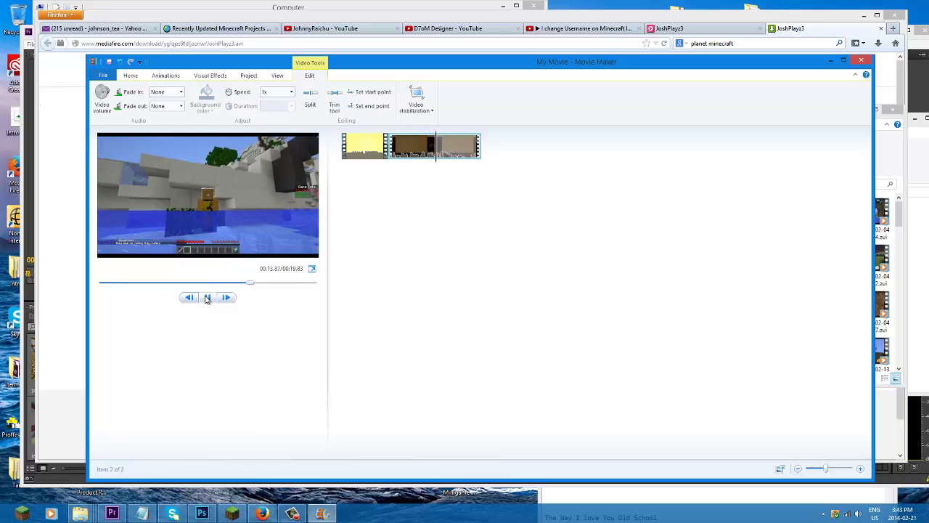
{"action": "key", "text": "Home"}
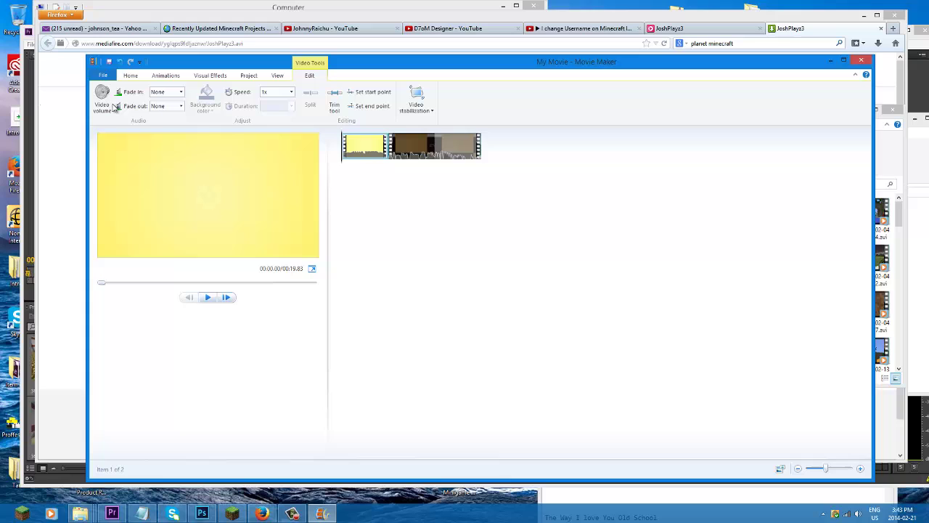
{"action": "left_click", "coordinate": [114, 106]}
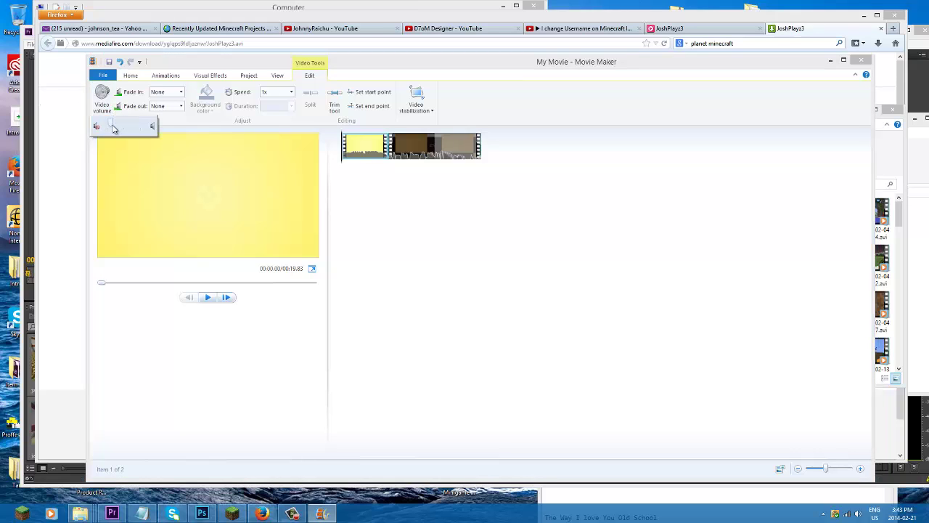
{"action": "left_click", "coordinate": [208, 297]}
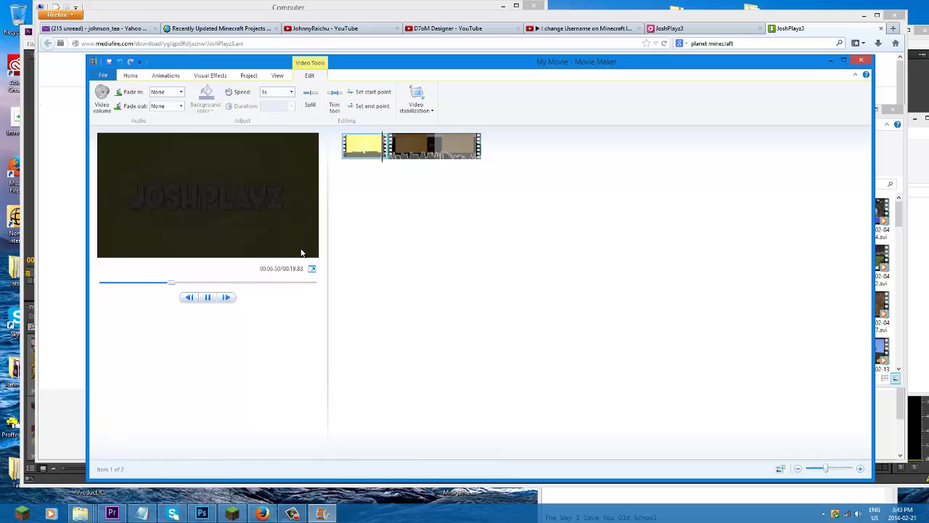
{"action": "left_click", "coordinate": [209, 299]}
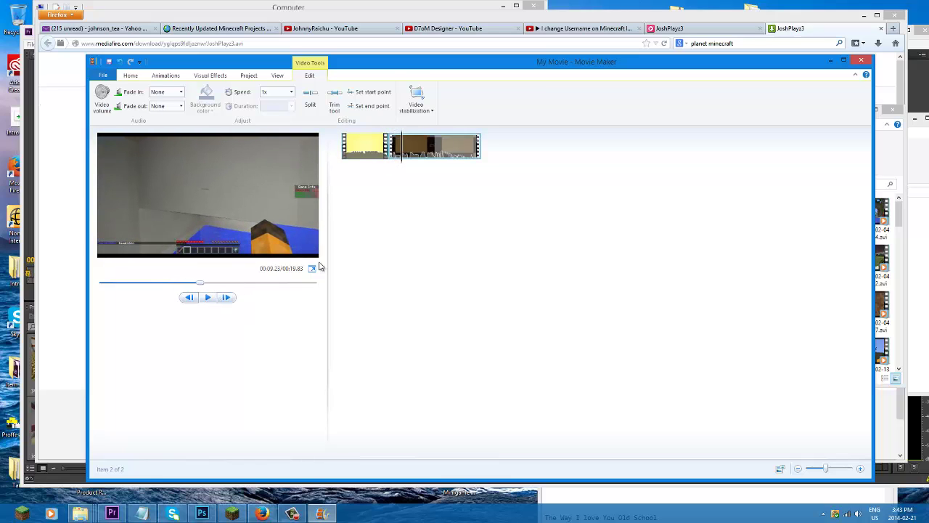
Step: Browse the Save movie presets and open the Save Movie dialog proposing My Movie.mp4
{"action": "left_click", "coordinate": [103, 75]}
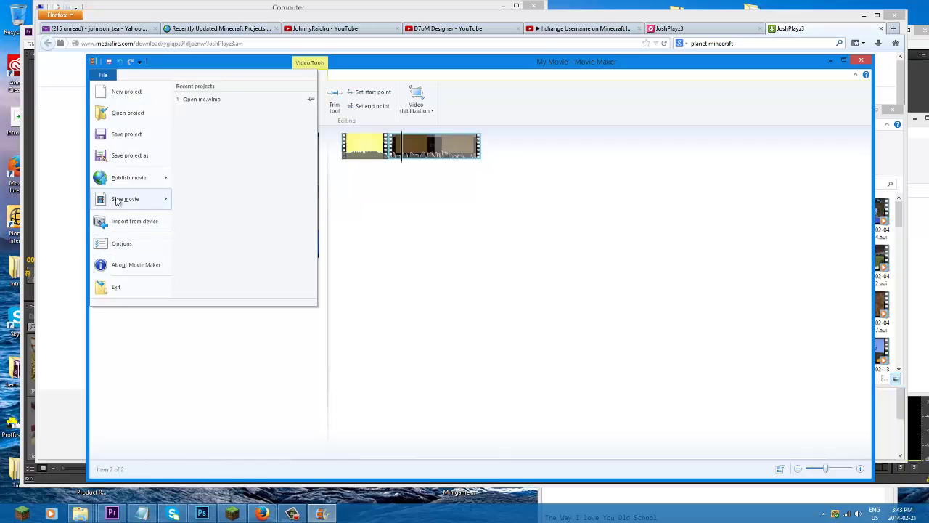
{"action": "mouse_move", "coordinate": [120, 200]}
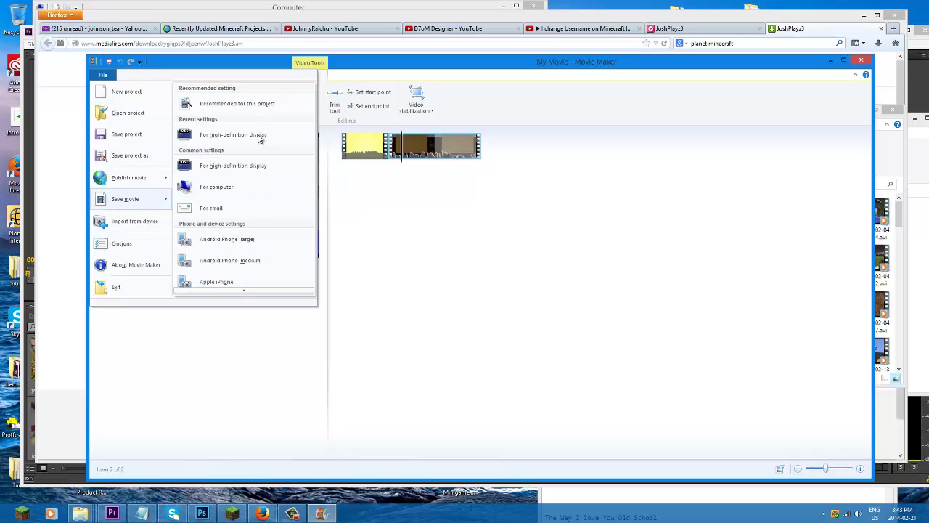
{"action": "scroll", "coordinate": [249, 205], "scroll_direction": "down", "scroll_amount": 10}
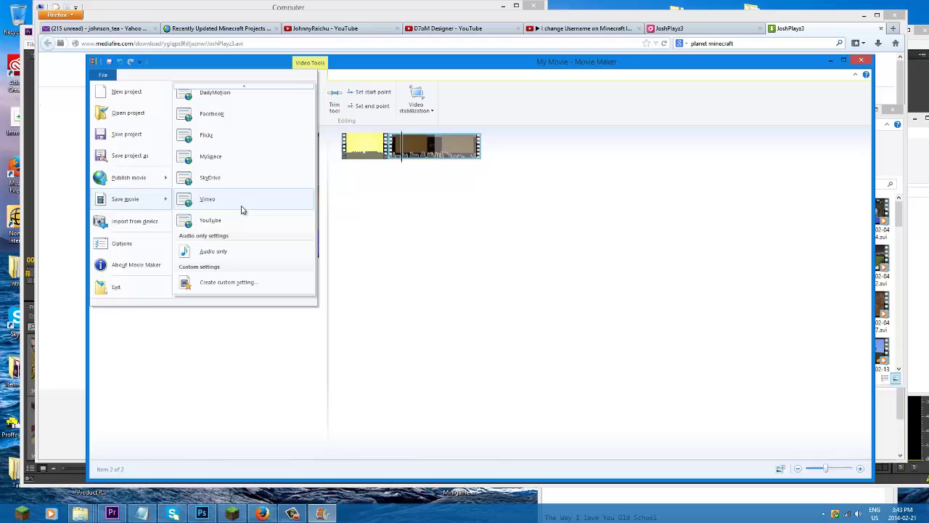
{"action": "scroll", "coordinate": [234, 272], "scroll_direction": "up", "scroll_amount": 1}
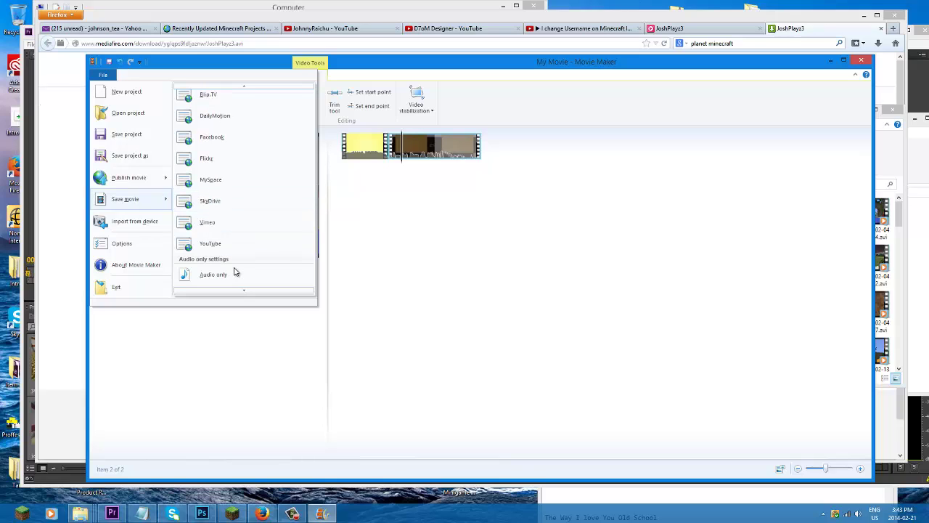
{"action": "scroll", "coordinate": [218, 185], "scroll_direction": "up", "scroll_amount": 1}
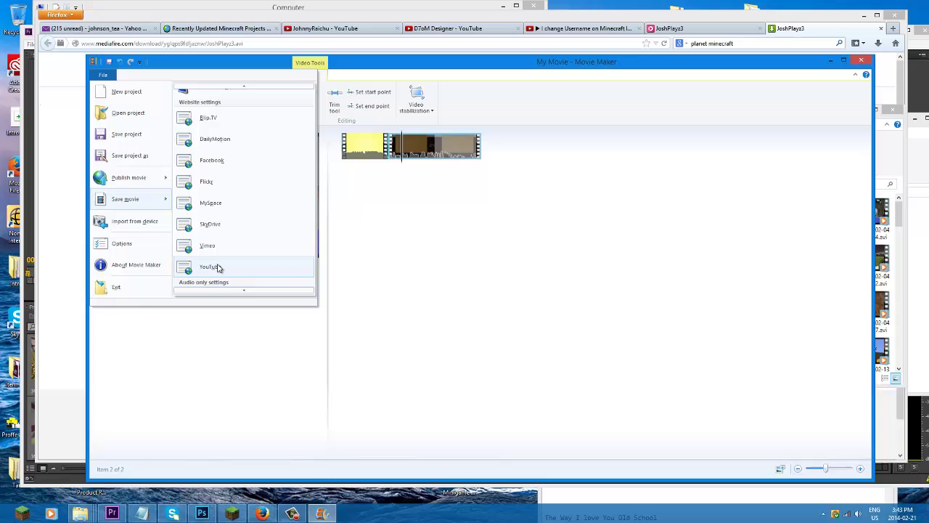
{"action": "scroll", "coordinate": [218, 268], "scroll_direction": "up", "scroll_amount": 3}
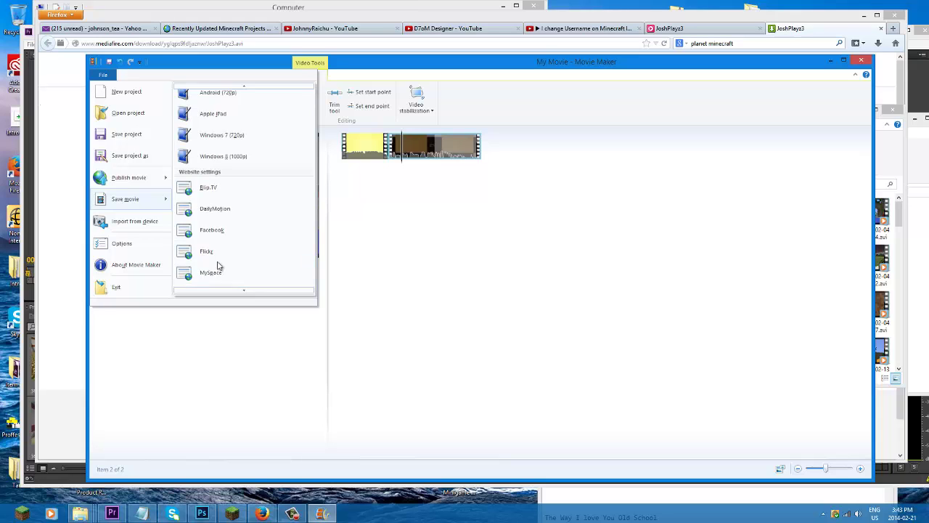
{"action": "scroll", "coordinate": [216, 265], "scroll_direction": "up", "scroll_amount": 5}
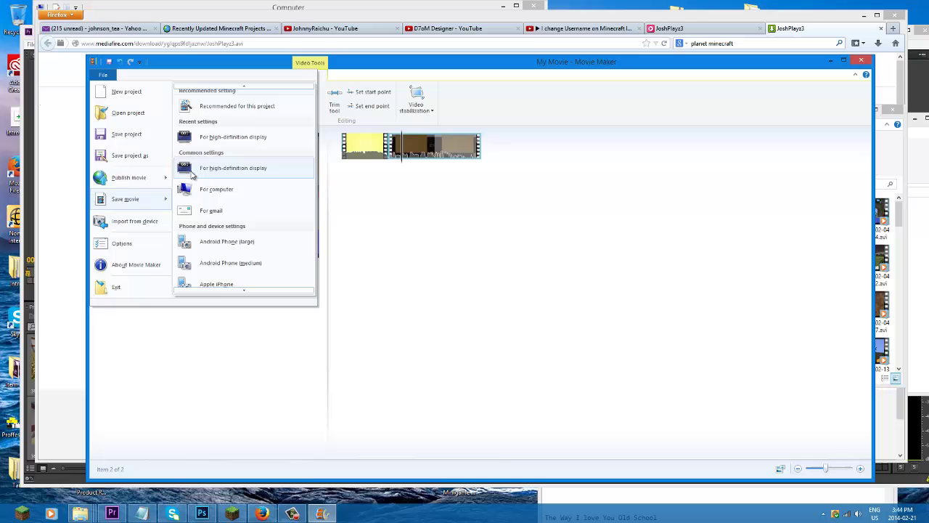
{"action": "scroll", "coordinate": [245, 176], "scroll_direction": "down", "scroll_amount": 8}
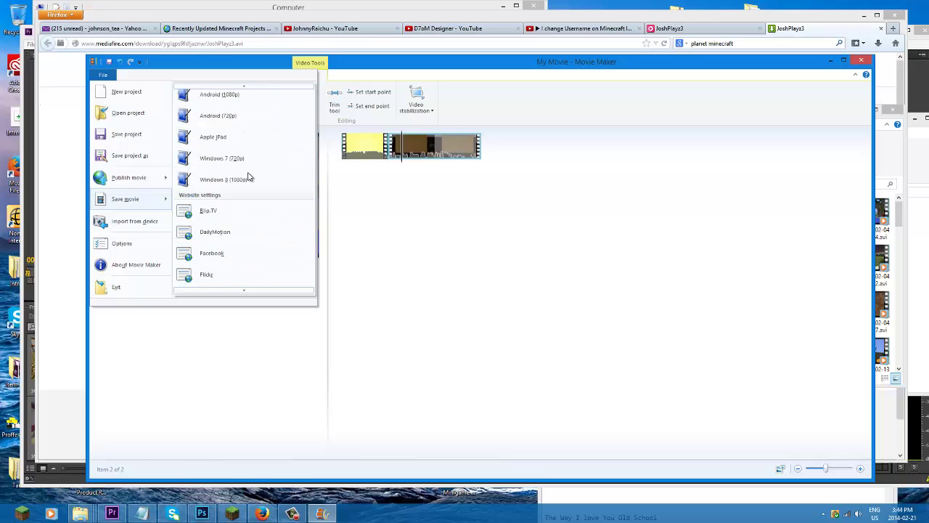
{"action": "scroll", "coordinate": [247, 176], "scroll_direction": "down", "scroll_amount": 3}
{"action": "left_click", "coordinate": [212, 243]}
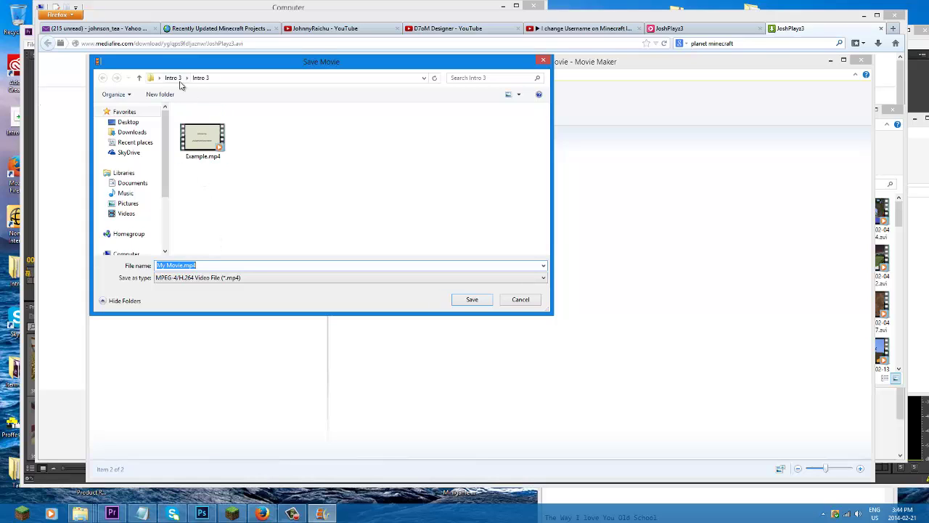
Step: Choose Desktop as the location, name the file Example and save the movie
{"action": "left_click", "coordinate": [128, 122]}
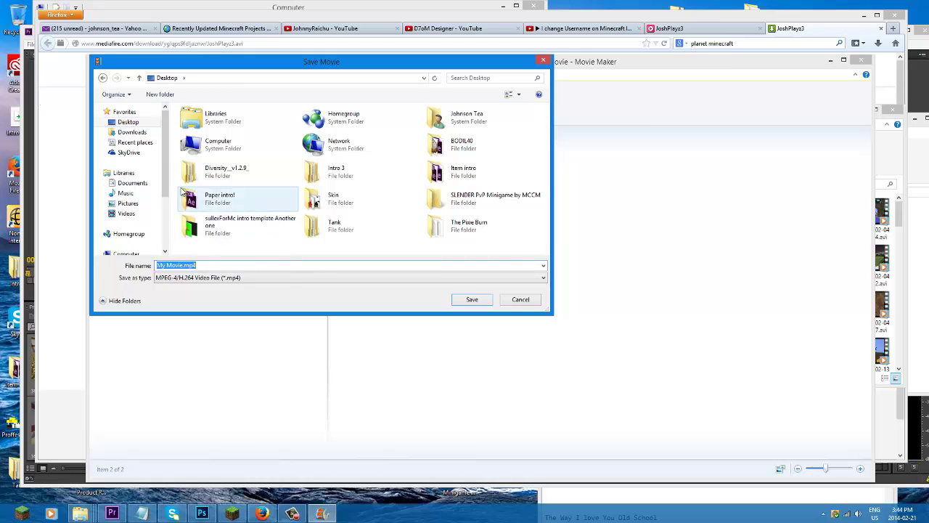
{"action": "type", "text": "Example"}
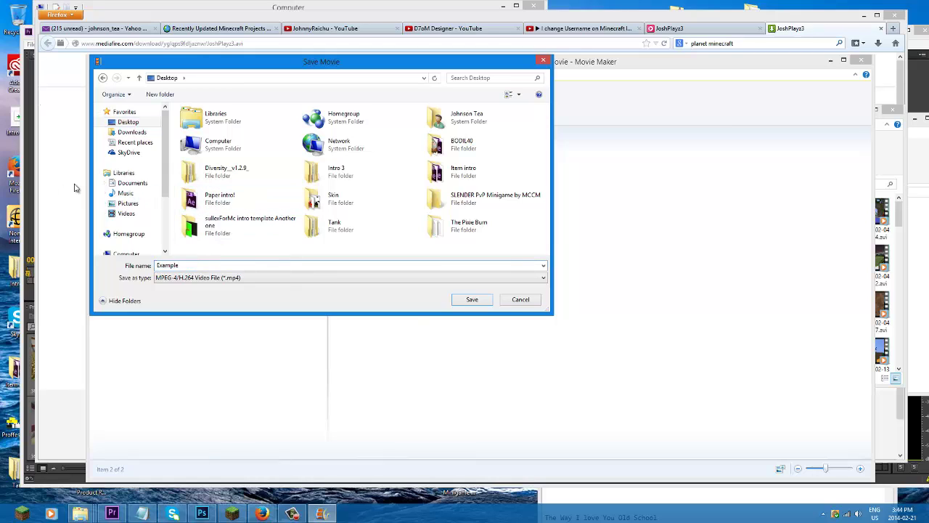
{"action": "left_click", "coordinate": [469, 299]}
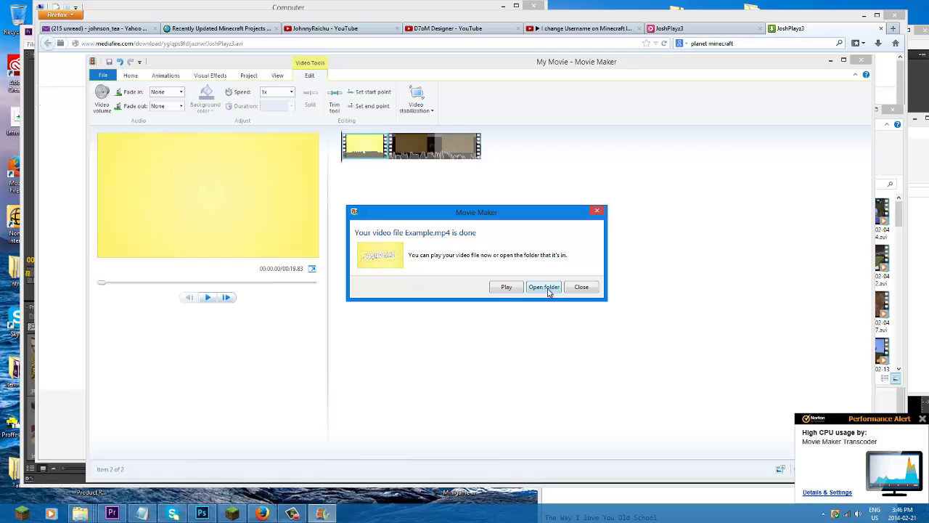
Step: Open the Desktop folder, play Example.mp4 to check it, then pause and close the player
{"action": "left_click", "coordinate": [544, 287]}
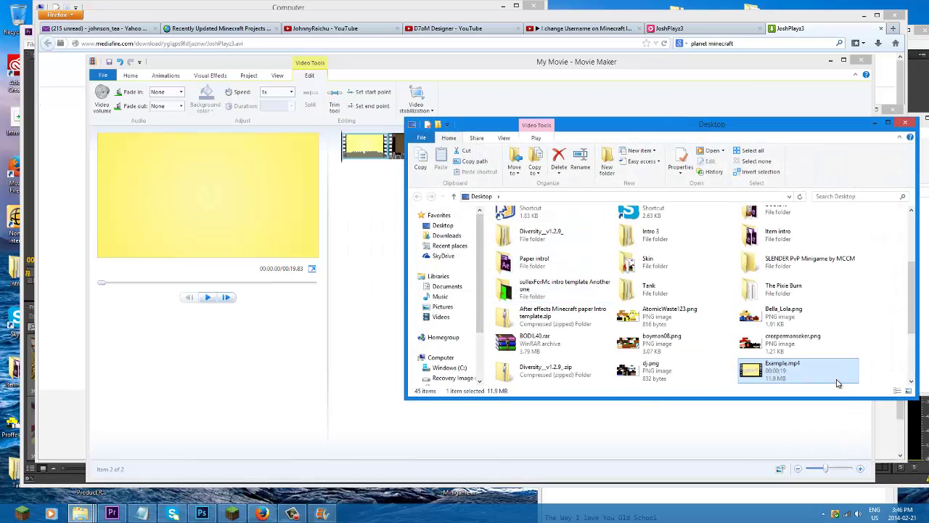
{"action": "double_click", "coordinate": [795, 371]}
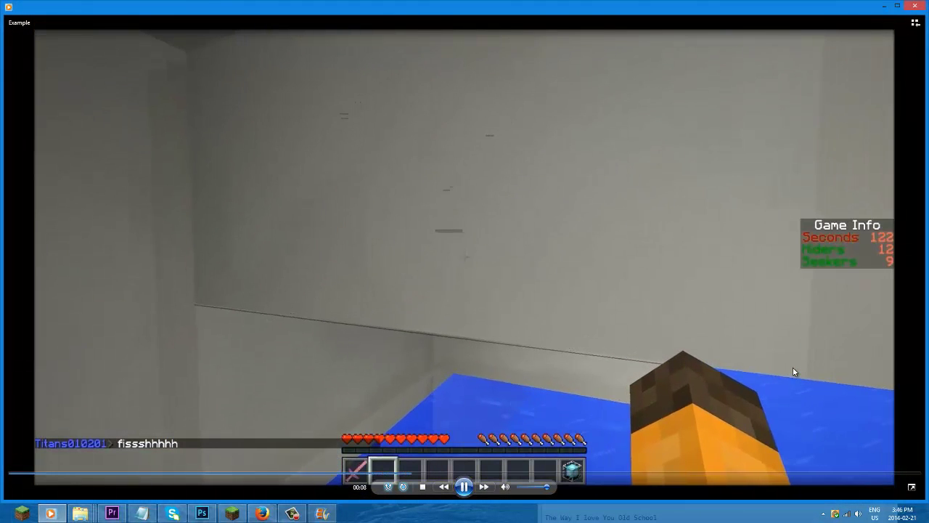
{"action": "left_click", "coordinate": [464, 487]}
{"action": "left_click", "coordinate": [917, 7]}
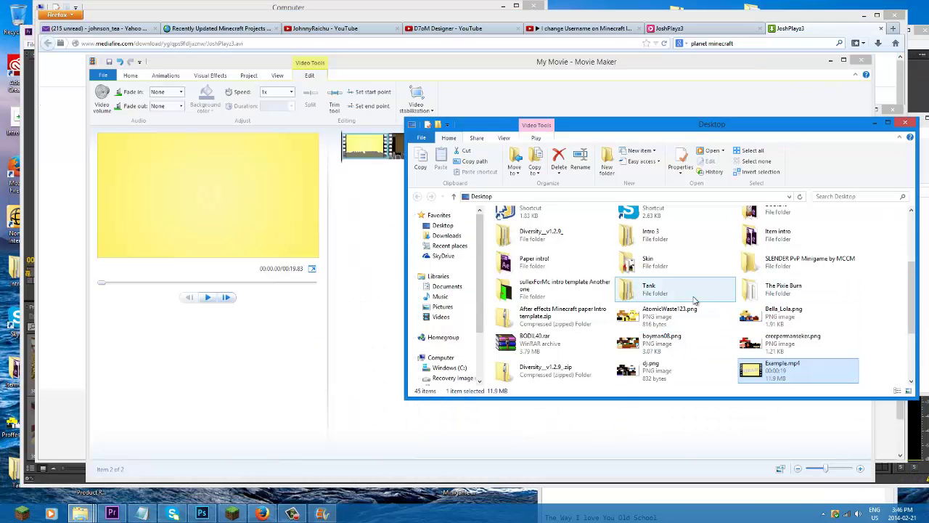
Step: Drag Example.mp4 from the Desktop folder onto the YouTube upload area to start uploading
{"action": "left_click", "coordinate": [592, 34]}
{"action": "left_click", "coordinate": [592, 30]}
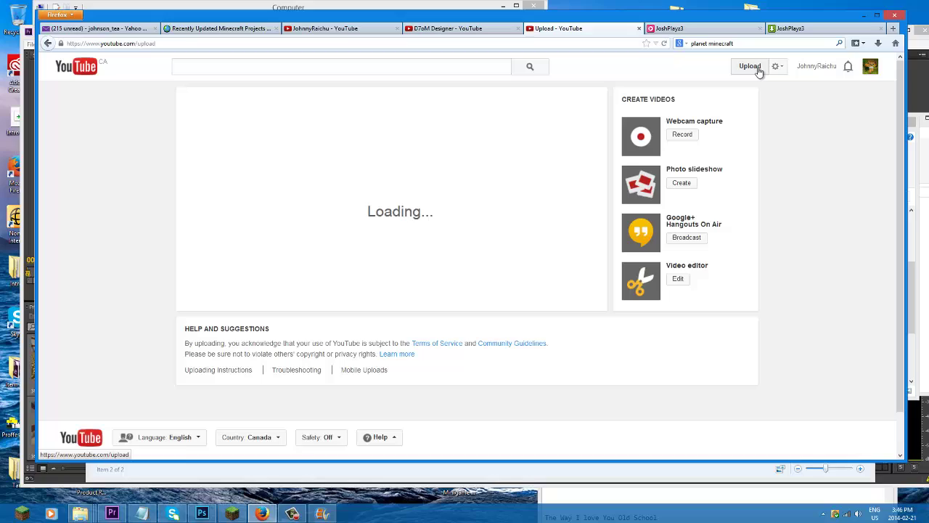
{"action": "mouse_move", "coordinate": [80, 513]}
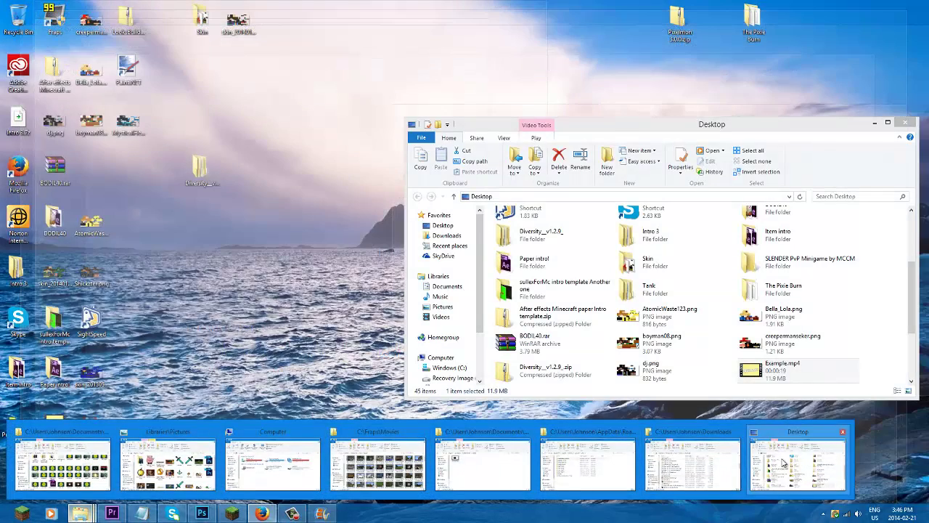
{"action": "left_click", "coordinate": [782, 463]}
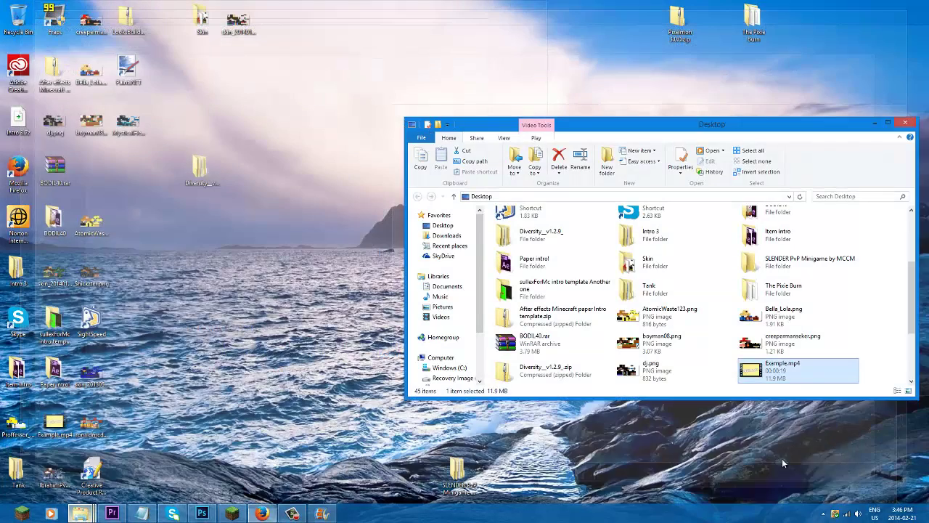
{"action": "left_click_drag", "start_coordinate": [765, 370], "coordinate": [355, 204]}
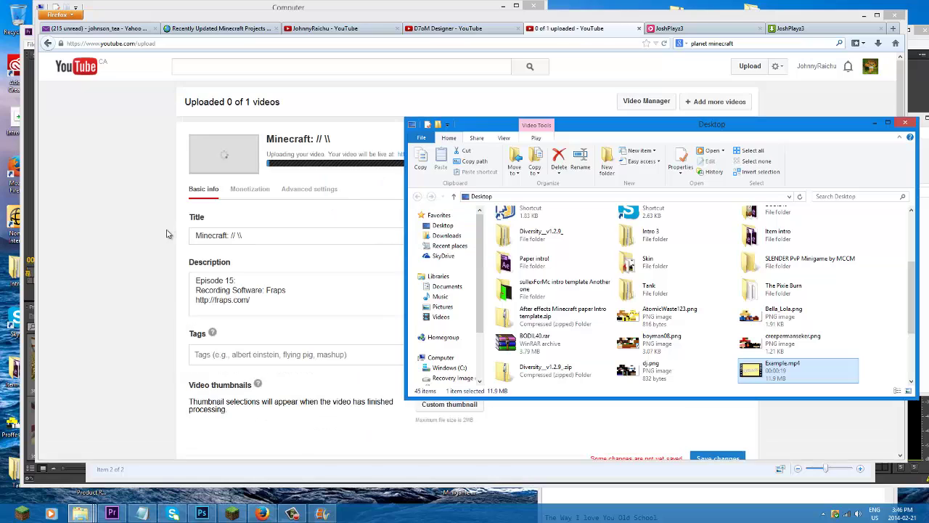
{"action": "left_click", "coordinate": [124, 249]}
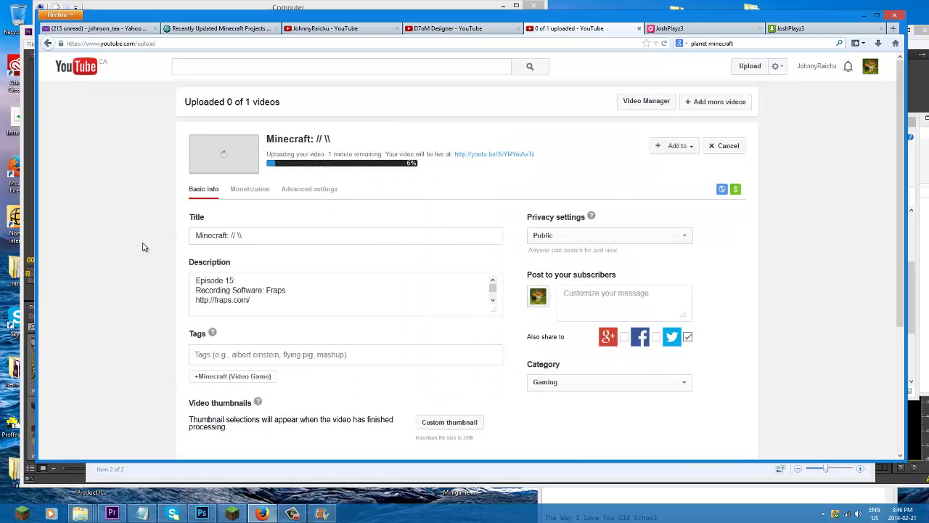
Step: Set the video's privacy to Unlisted and save the changed settings
{"action": "left_click", "coordinate": [581, 240]}
{"action": "left_click", "coordinate": [556, 257]}
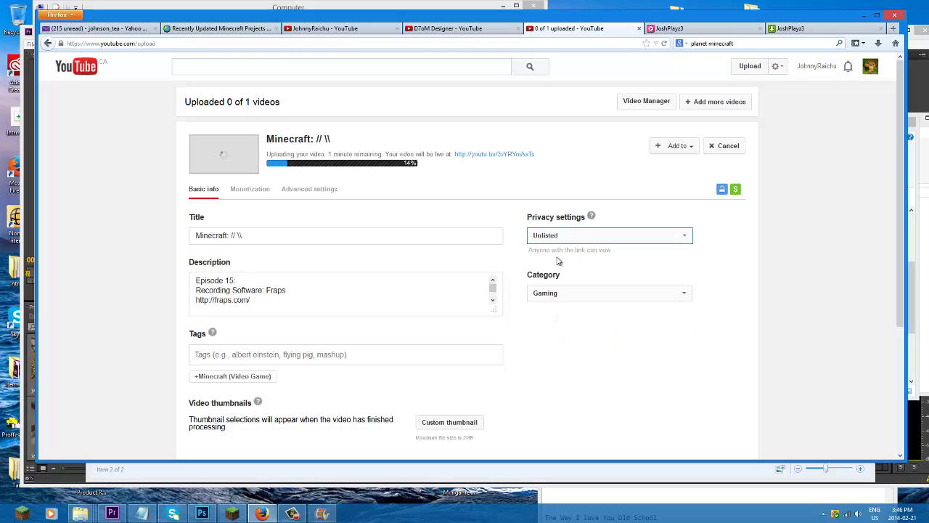
{"action": "scroll", "coordinate": [645, 283], "scroll_direction": "down", "scroll_amount": 3}
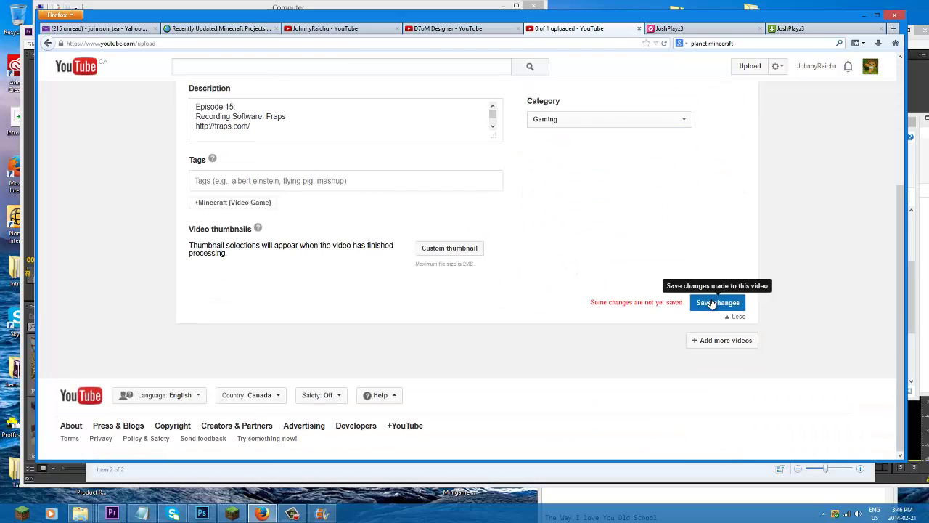
{"action": "left_click", "coordinate": [714, 298]}
{"action": "scroll", "coordinate": [653, 290], "scroll_direction": "up", "scroll_amount": 3}
{"action": "scroll", "coordinate": [653, 290], "scroll_direction": "down", "scroll_amount": 3}
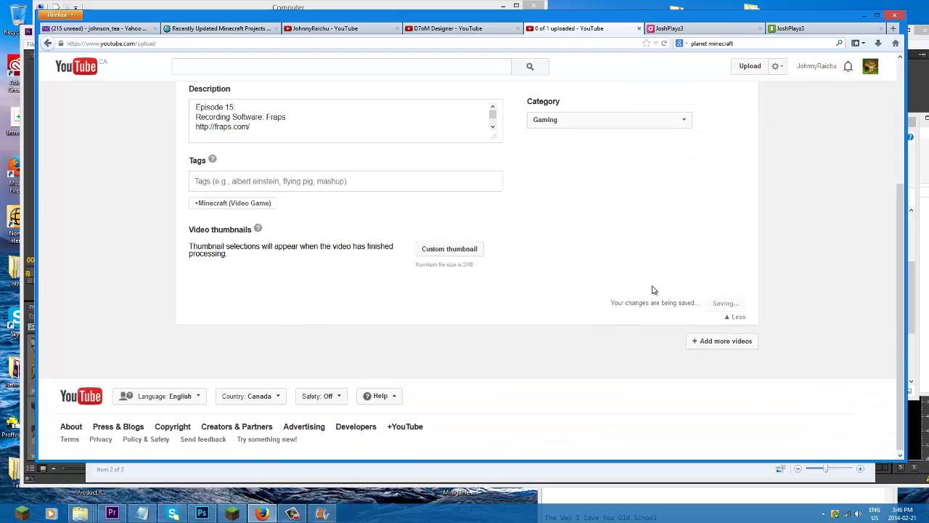
{"action": "scroll", "coordinate": [653, 291], "scroll_direction": "up", "scroll_amount": 3}
Step: Replace the existing video title with 'Blah'
{"action": "left_click", "coordinate": [321, 234]}
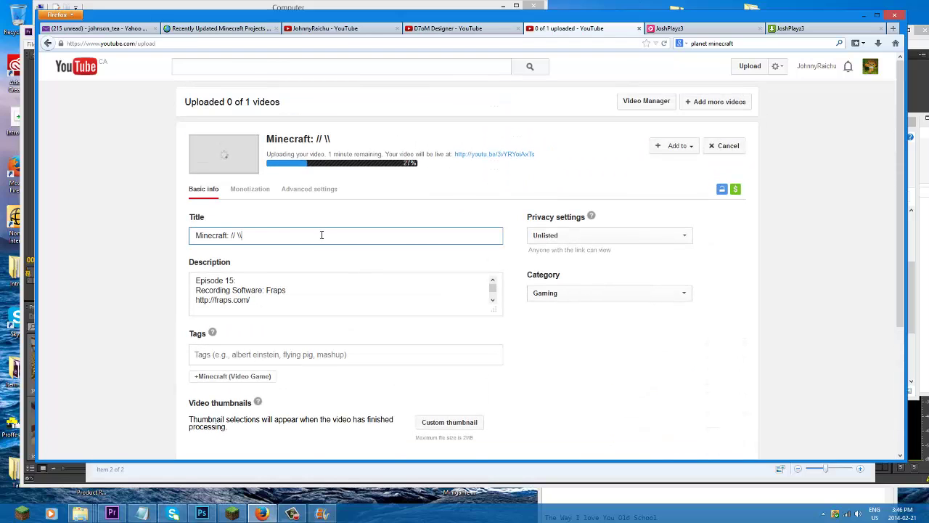
{"action": "key", "text": "ctrl+a"}
{"action": "type", "text": "Bl"}
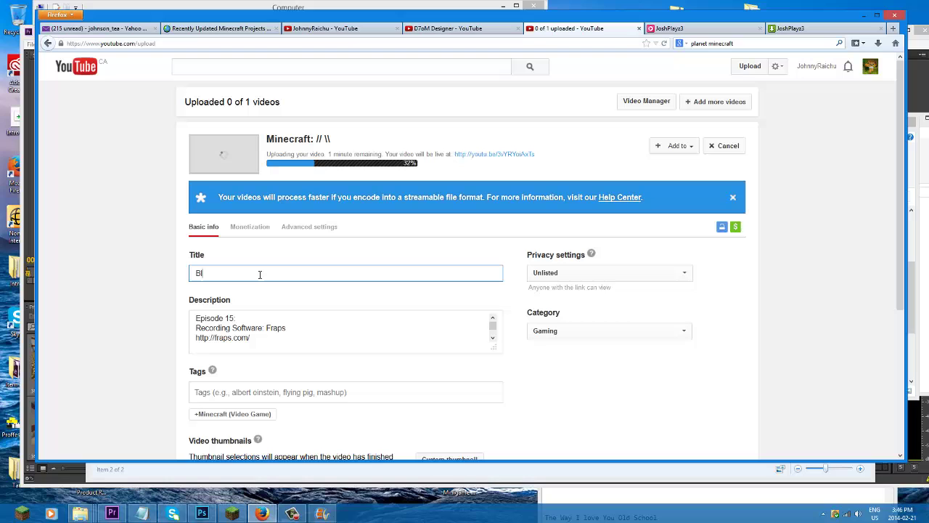
{"action": "type", "text": "aj"}
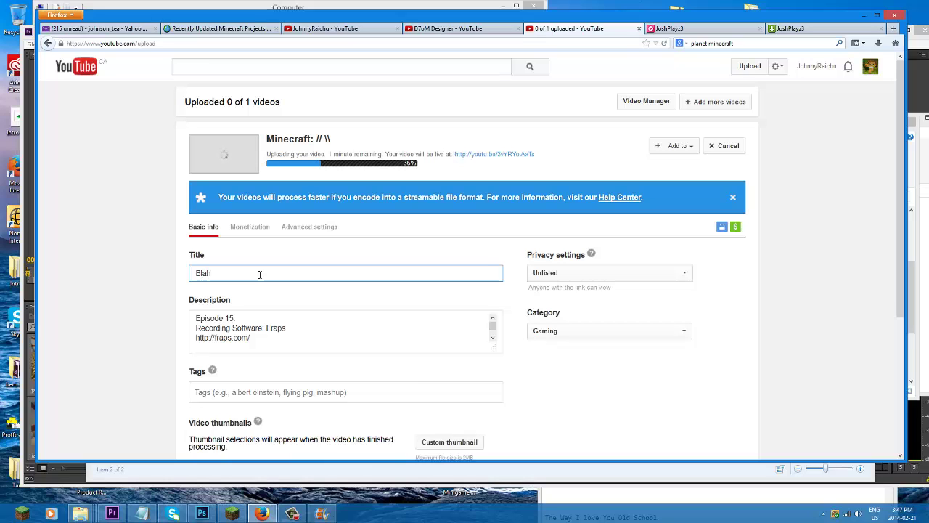
{"action": "scroll", "coordinate": [643, 249], "scroll_direction": "down", "scroll_amount": 3}
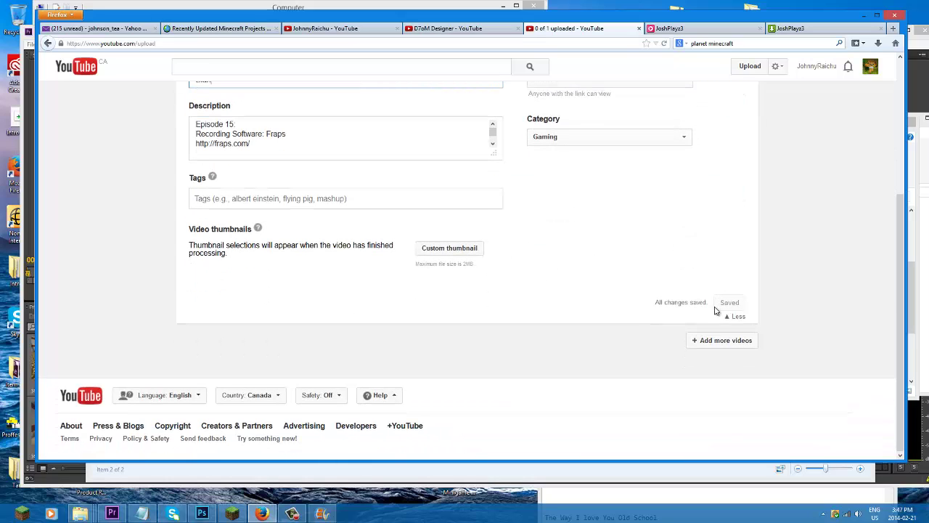
{"action": "scroll", "coordinate": [622, 291], "scroll_direction": "up", "scroll_amount": 3}
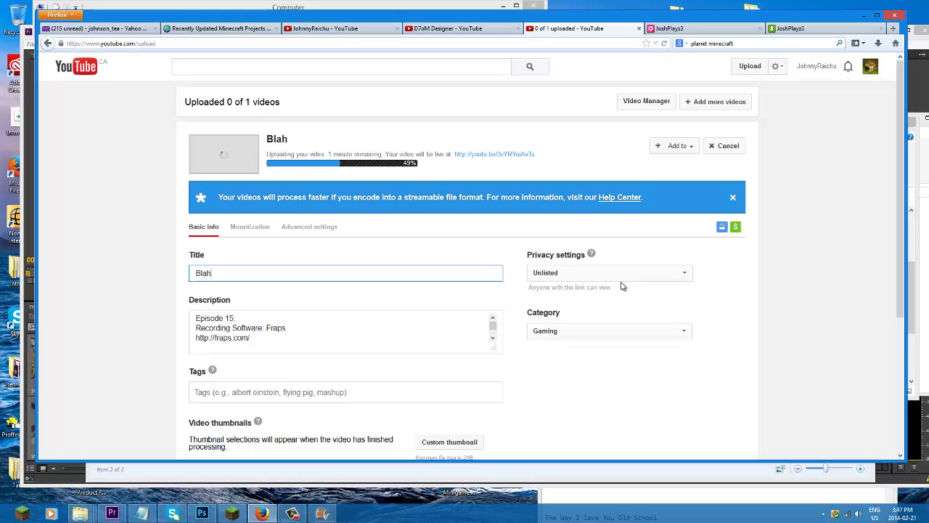
{"action": "scroll", "coordinate": [294, 197], "scroll_direction": "down", "scroll_amount": 3}
{"action": "scroll", "coordinate": [294, 199], "scroll_direction": "up", "scroll_amount": 3}
{"action": "left_click", "coordinate": [80, 514]}
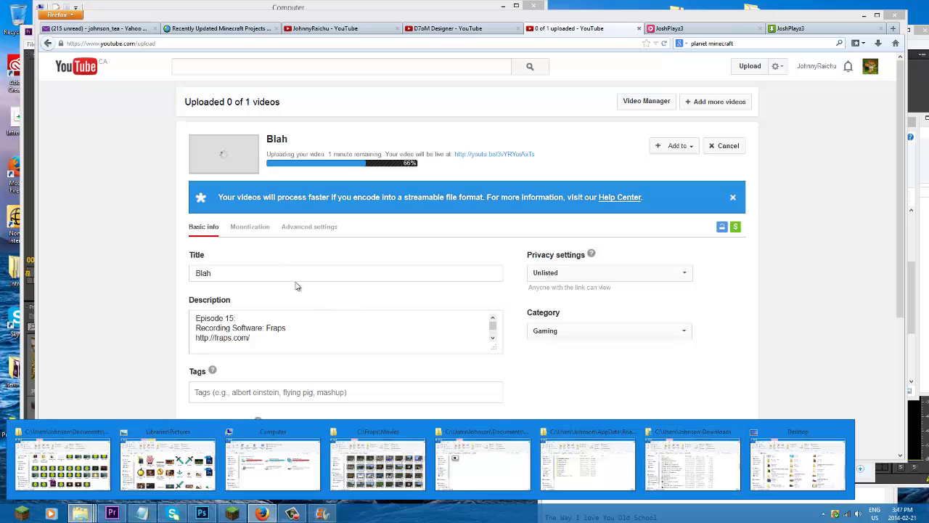
{"action": "left_click", "coordinate": [798, 463]}
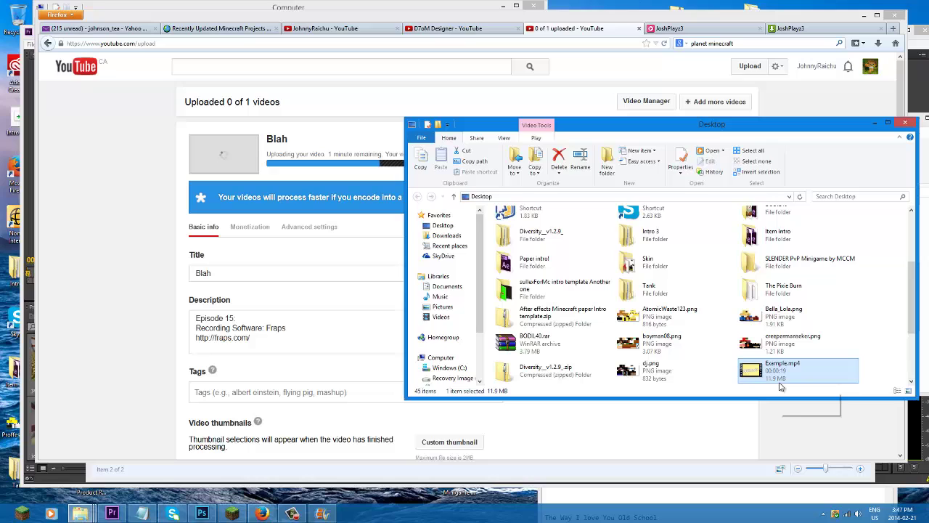
{"action": "left_click", "coordinate": [111, 330]}
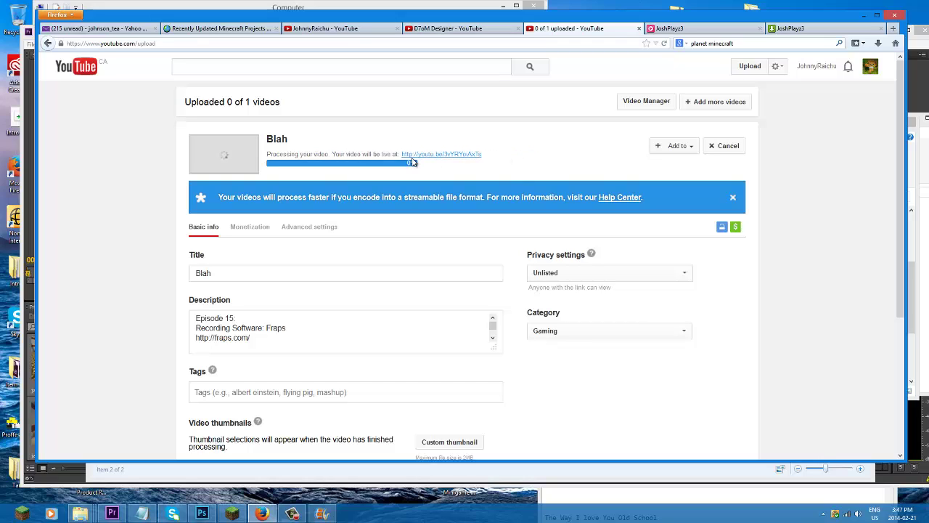
Step: Open the Blah video's youtu.be watch page twice to check it, closing the tab each time
{"action": "left_click", "coordinate": [448, 158]}
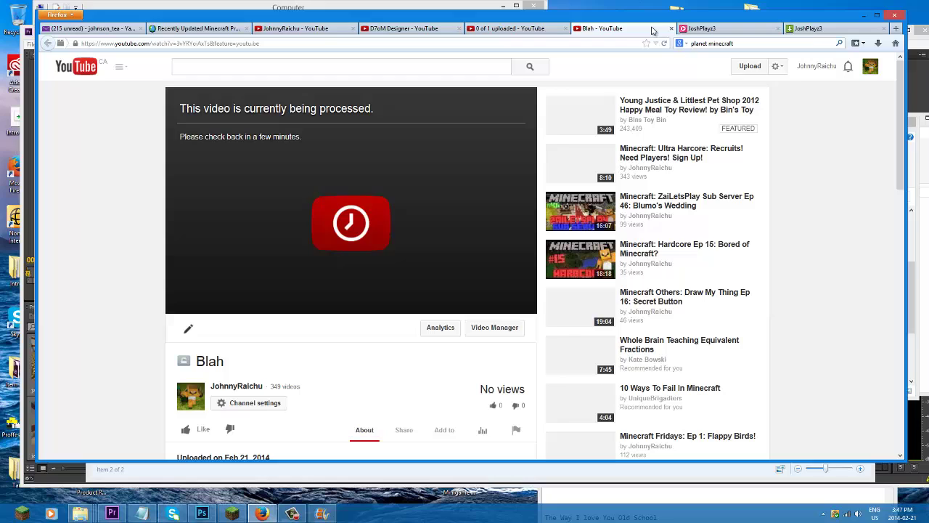
{"action": "left_click", "coordinate": [671, 29]}
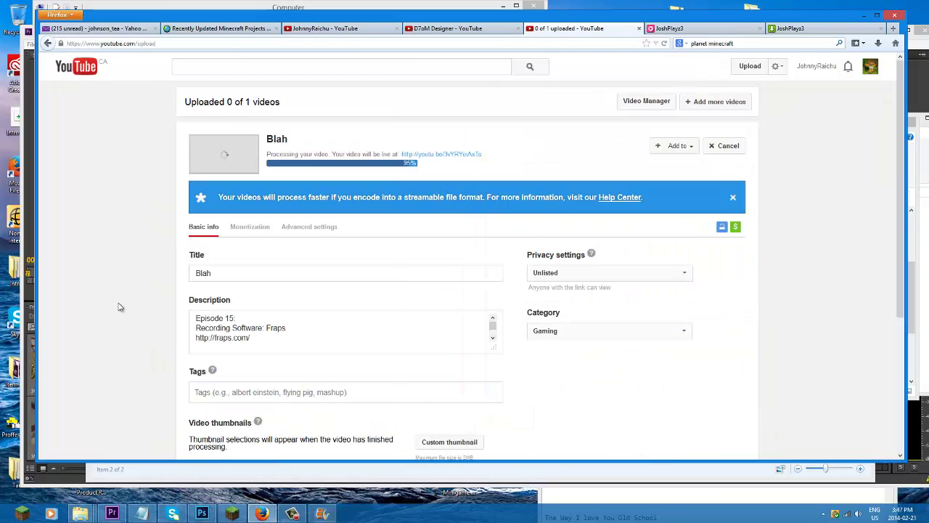
{"action": "left_click", "coordinate": [446, 154]}
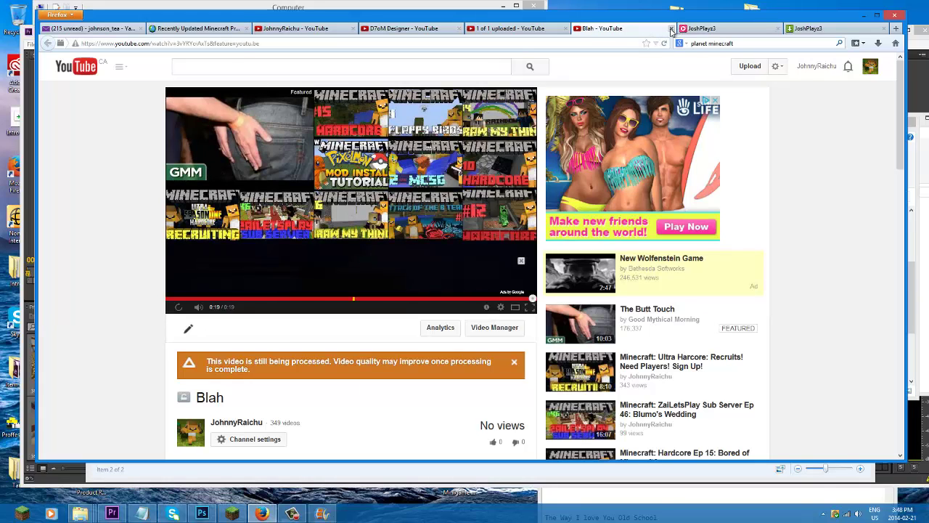
{"action": "left_click", "coordinate": [672, 30]}
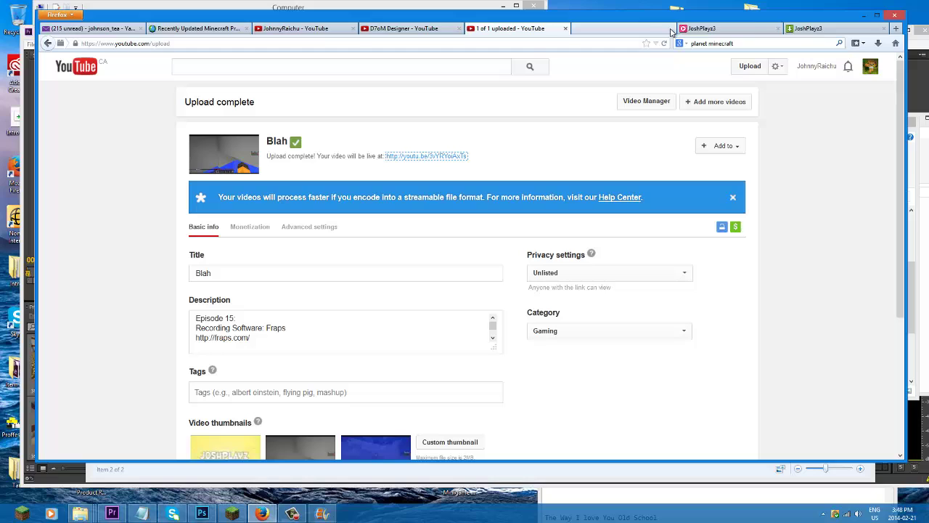